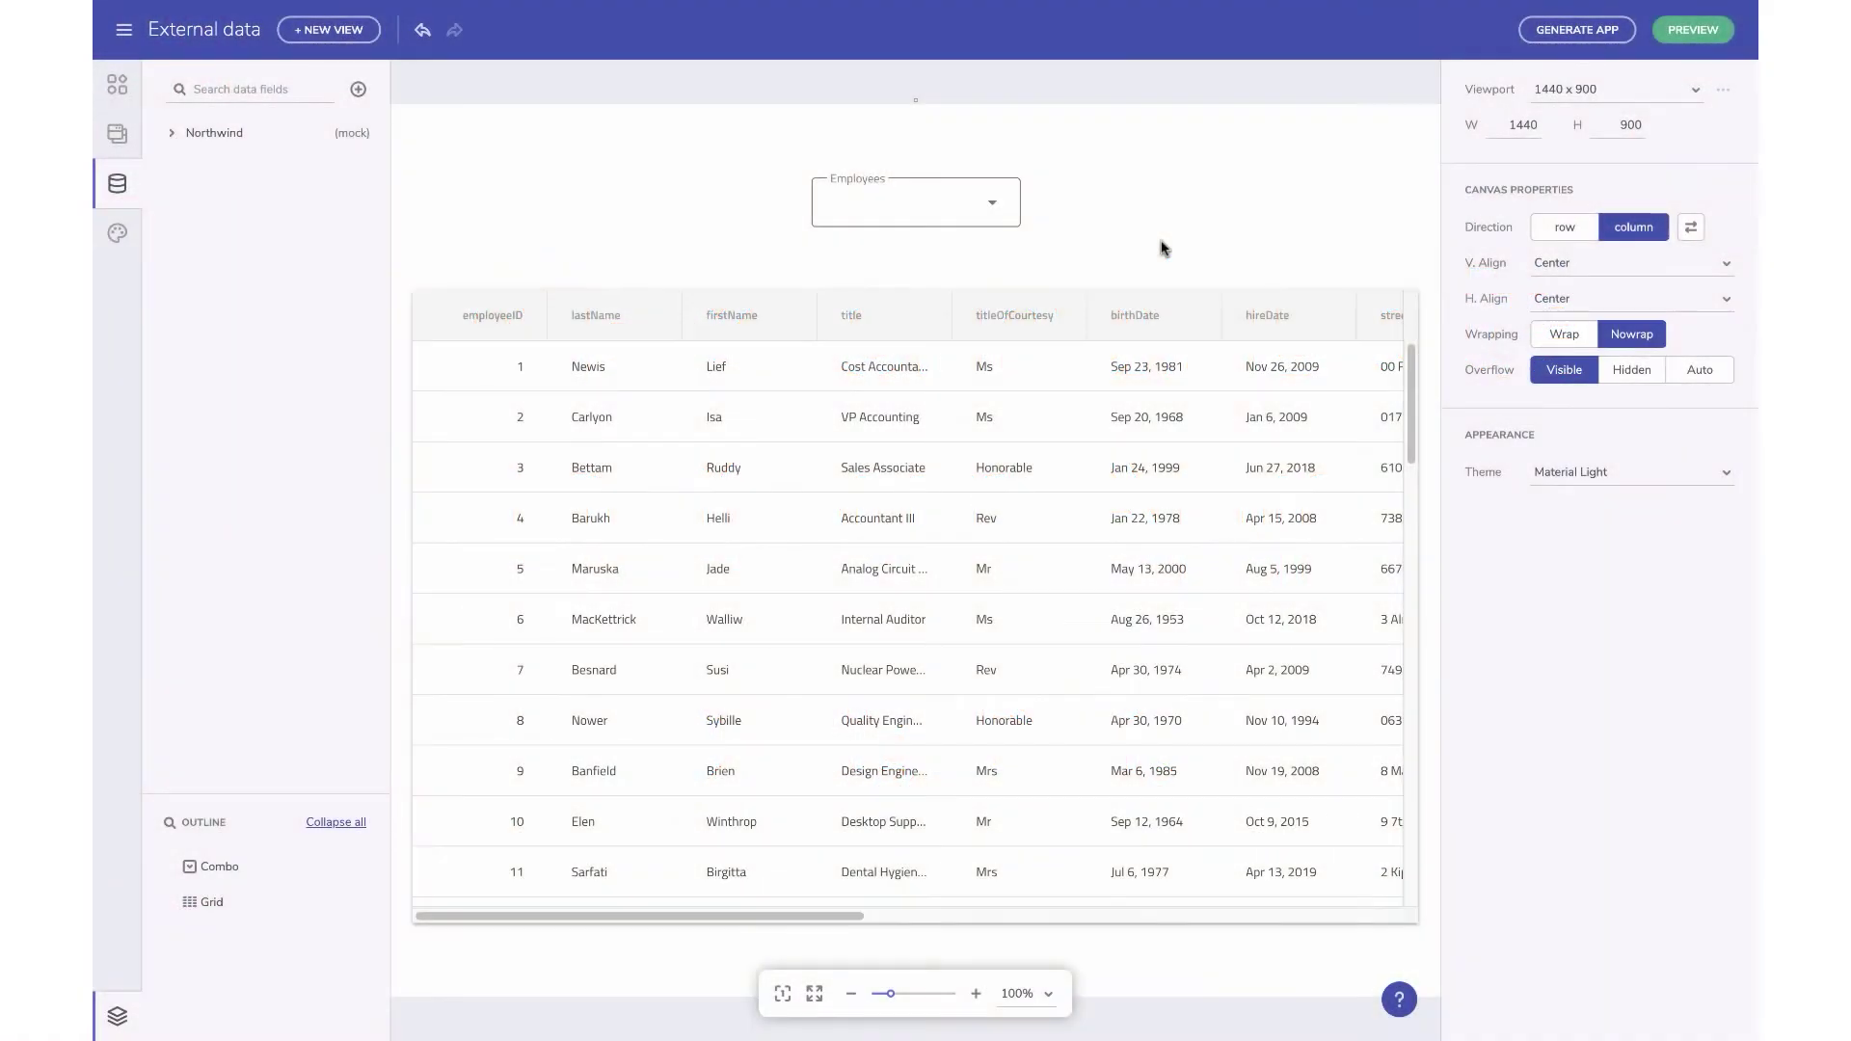
# - Inspect the employee grid and the Employees combo on the canvas
pyautogui.click(1058, 429)
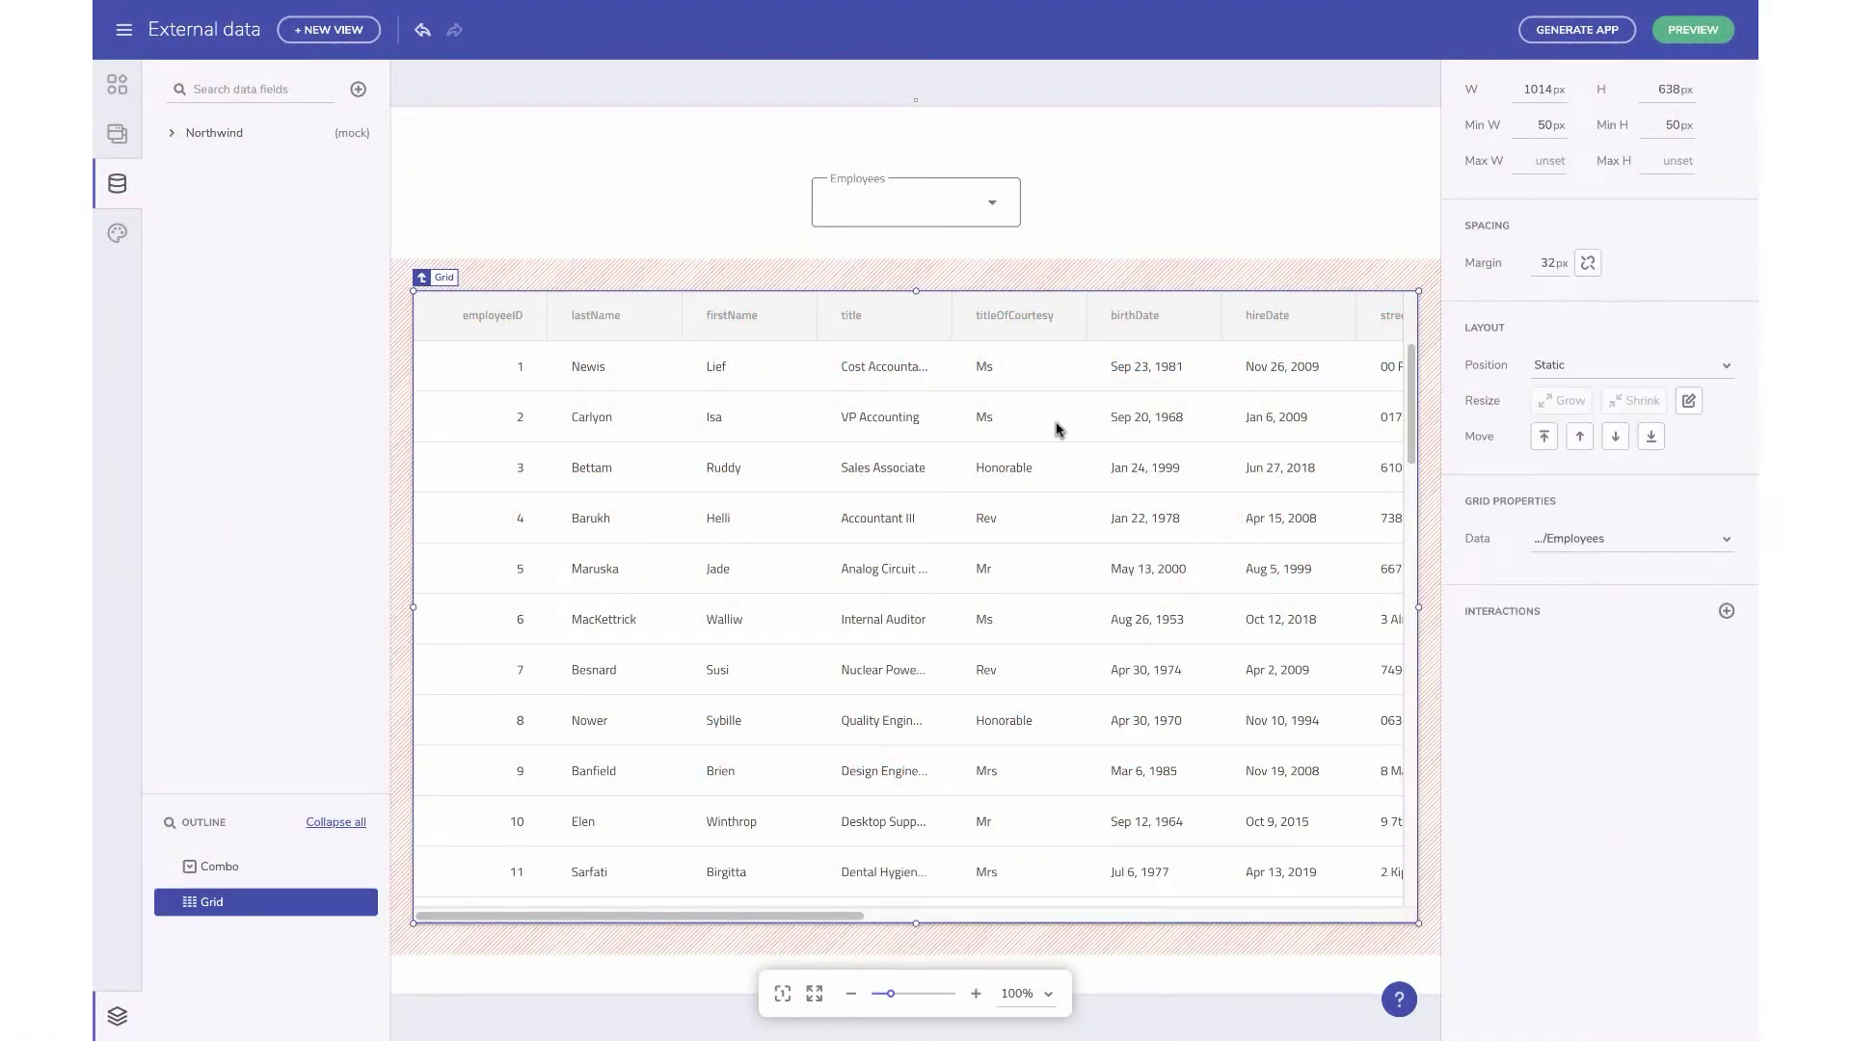
pyautogui.click(934, 197)
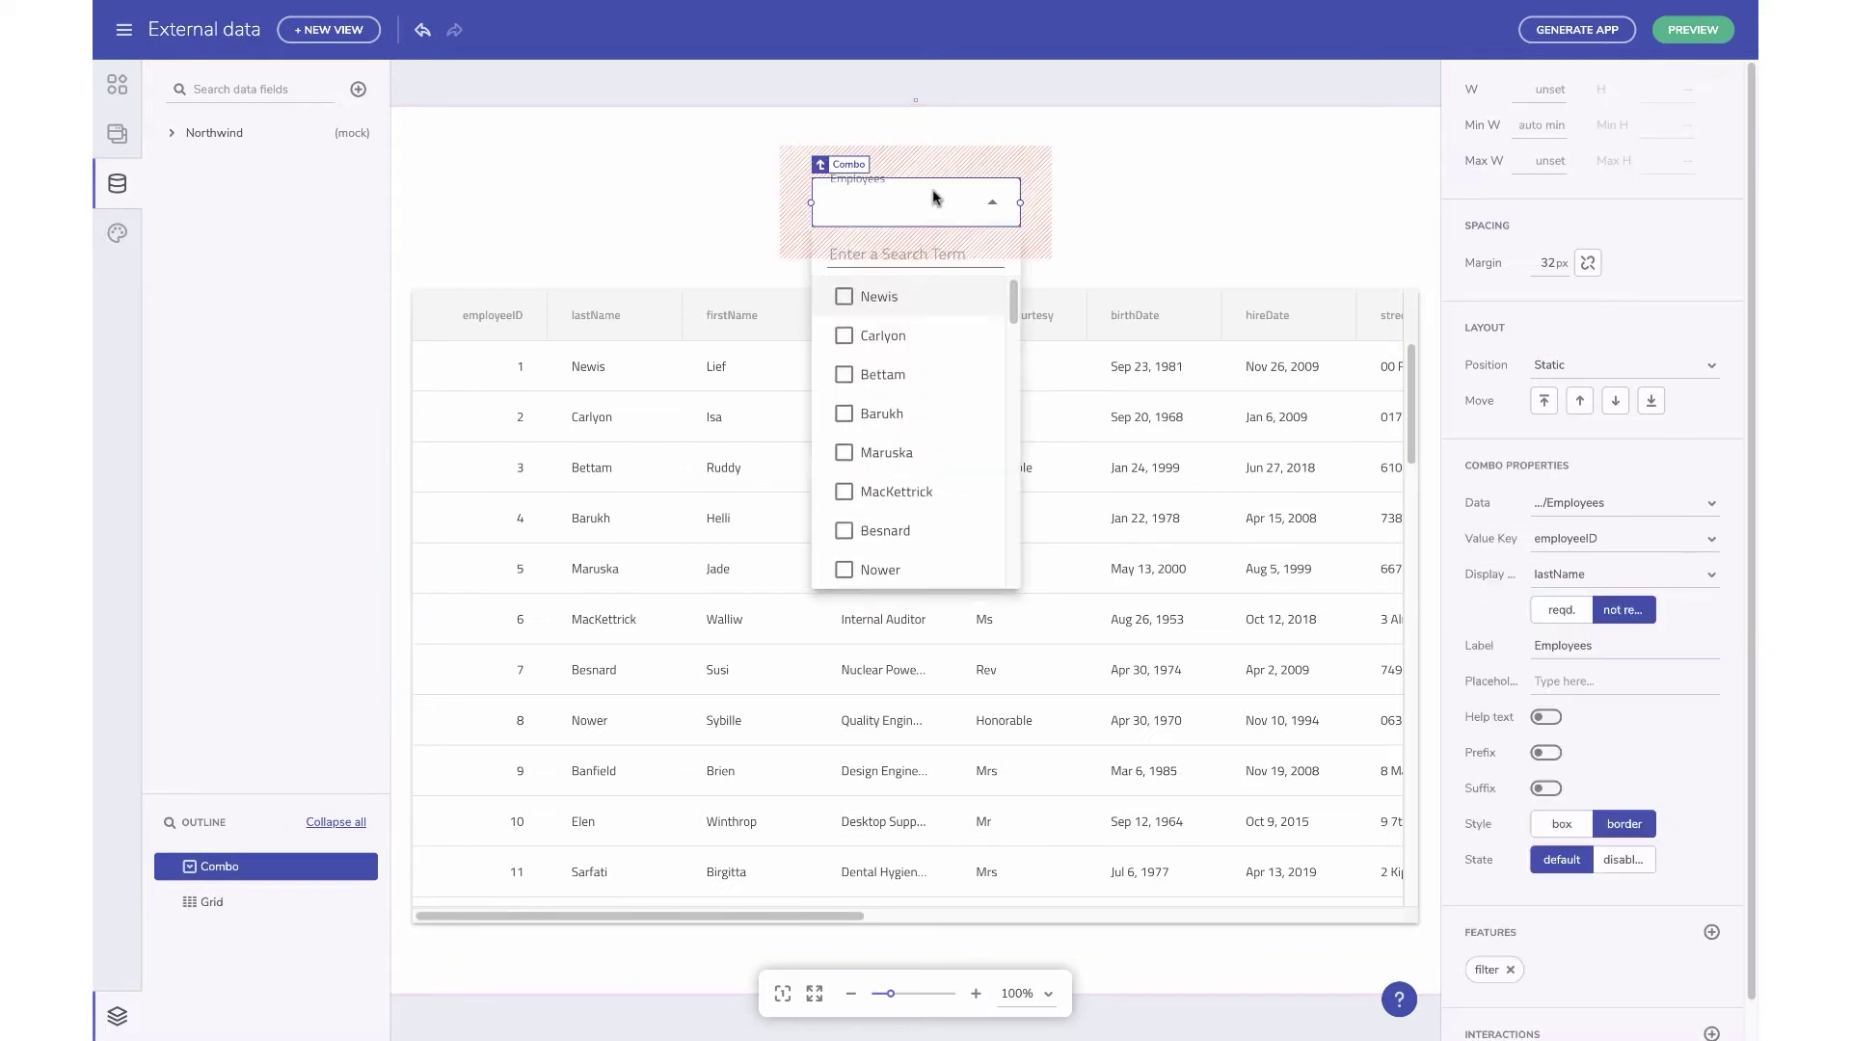
pyautogui.click(1134, 205)
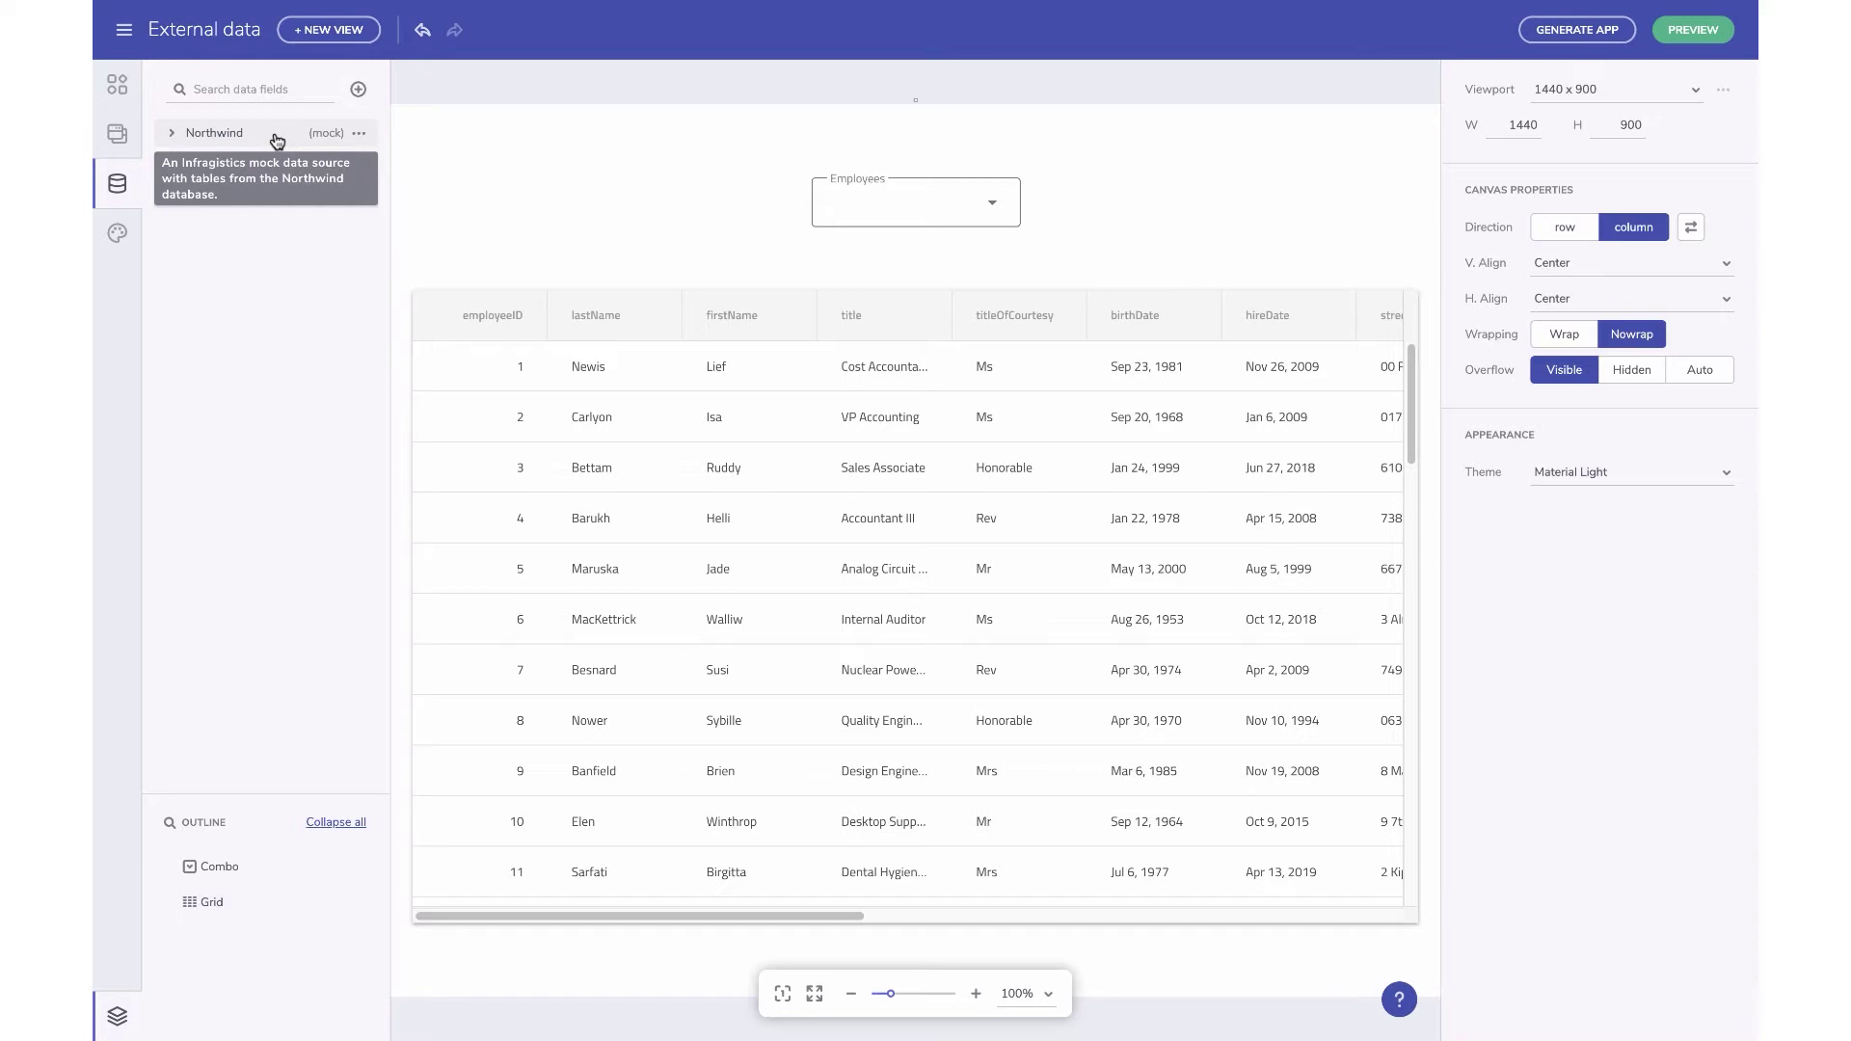
# - Browse the Northwind tables, then bring up the new data source picker
pyautogui.click(277, 142)
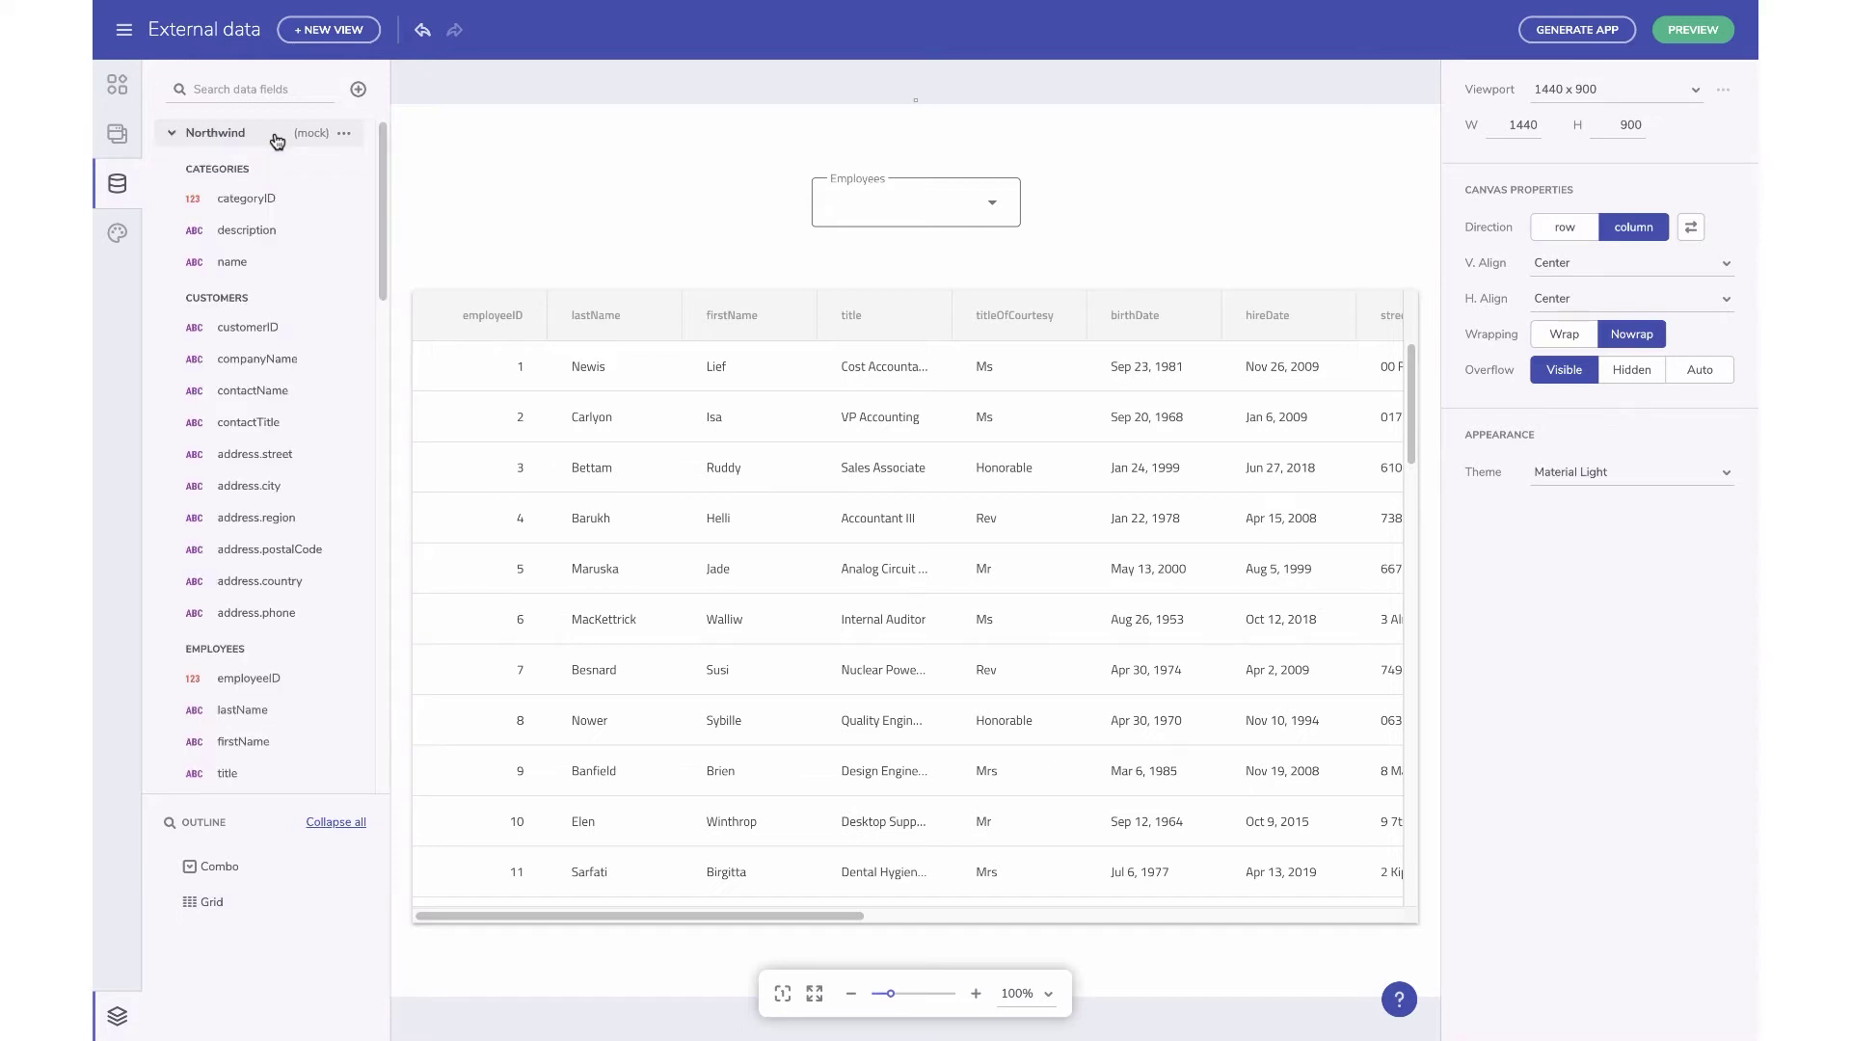
pyautogui.click(277, 141)
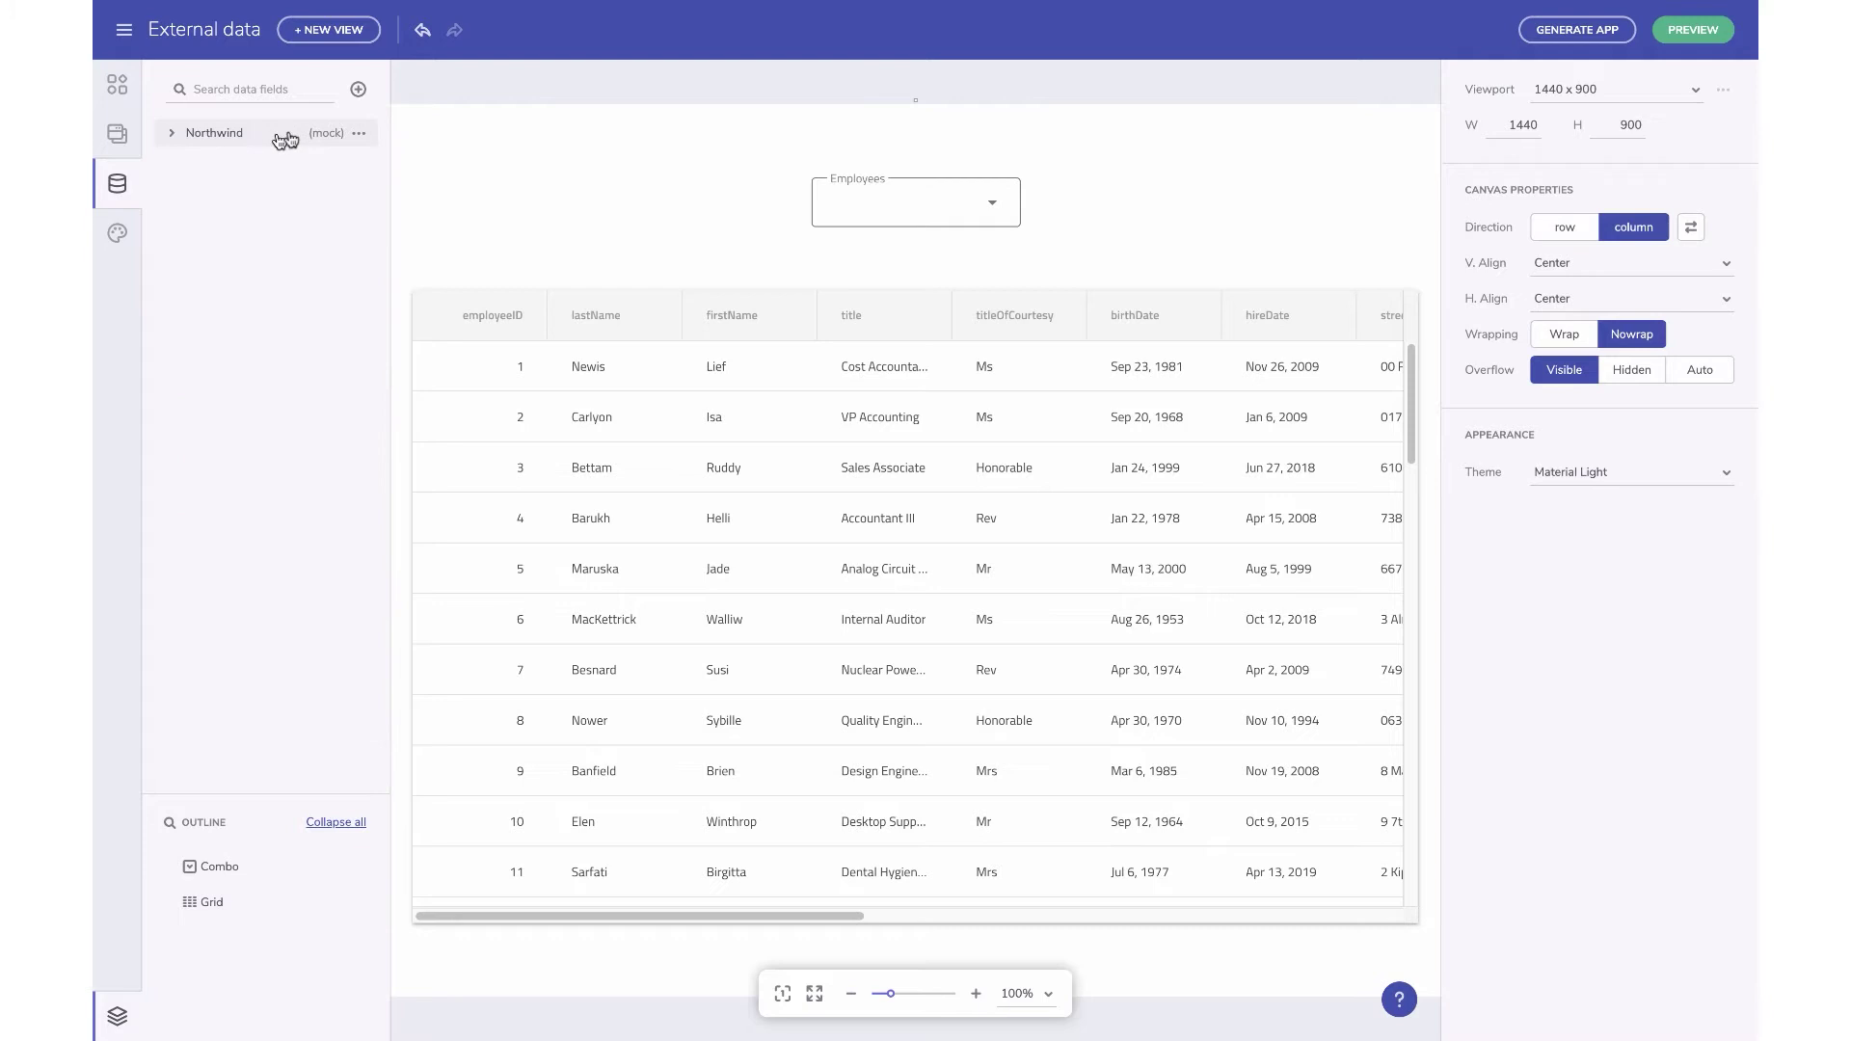
pyautogui.click(357, 90)
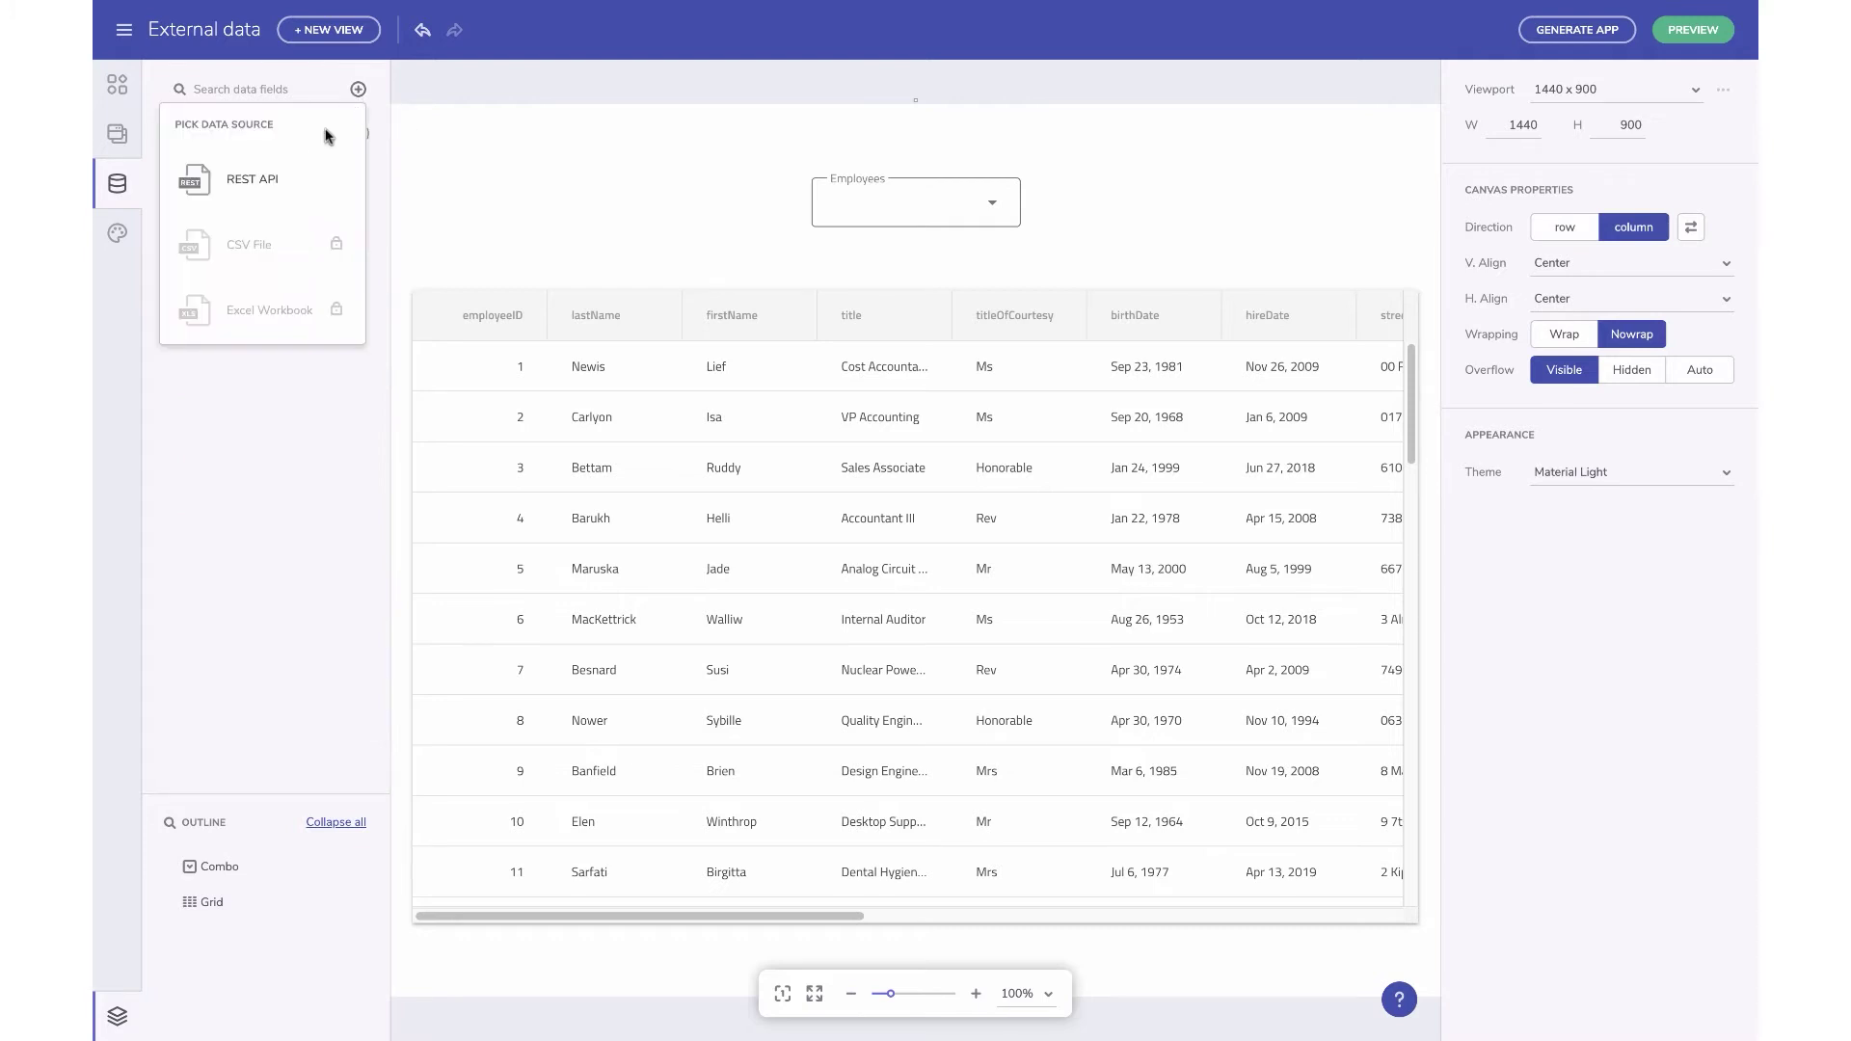
# - Create a REST API data source named 'Demo data' with description 'Some description'
pyautogui.click(276, 188)
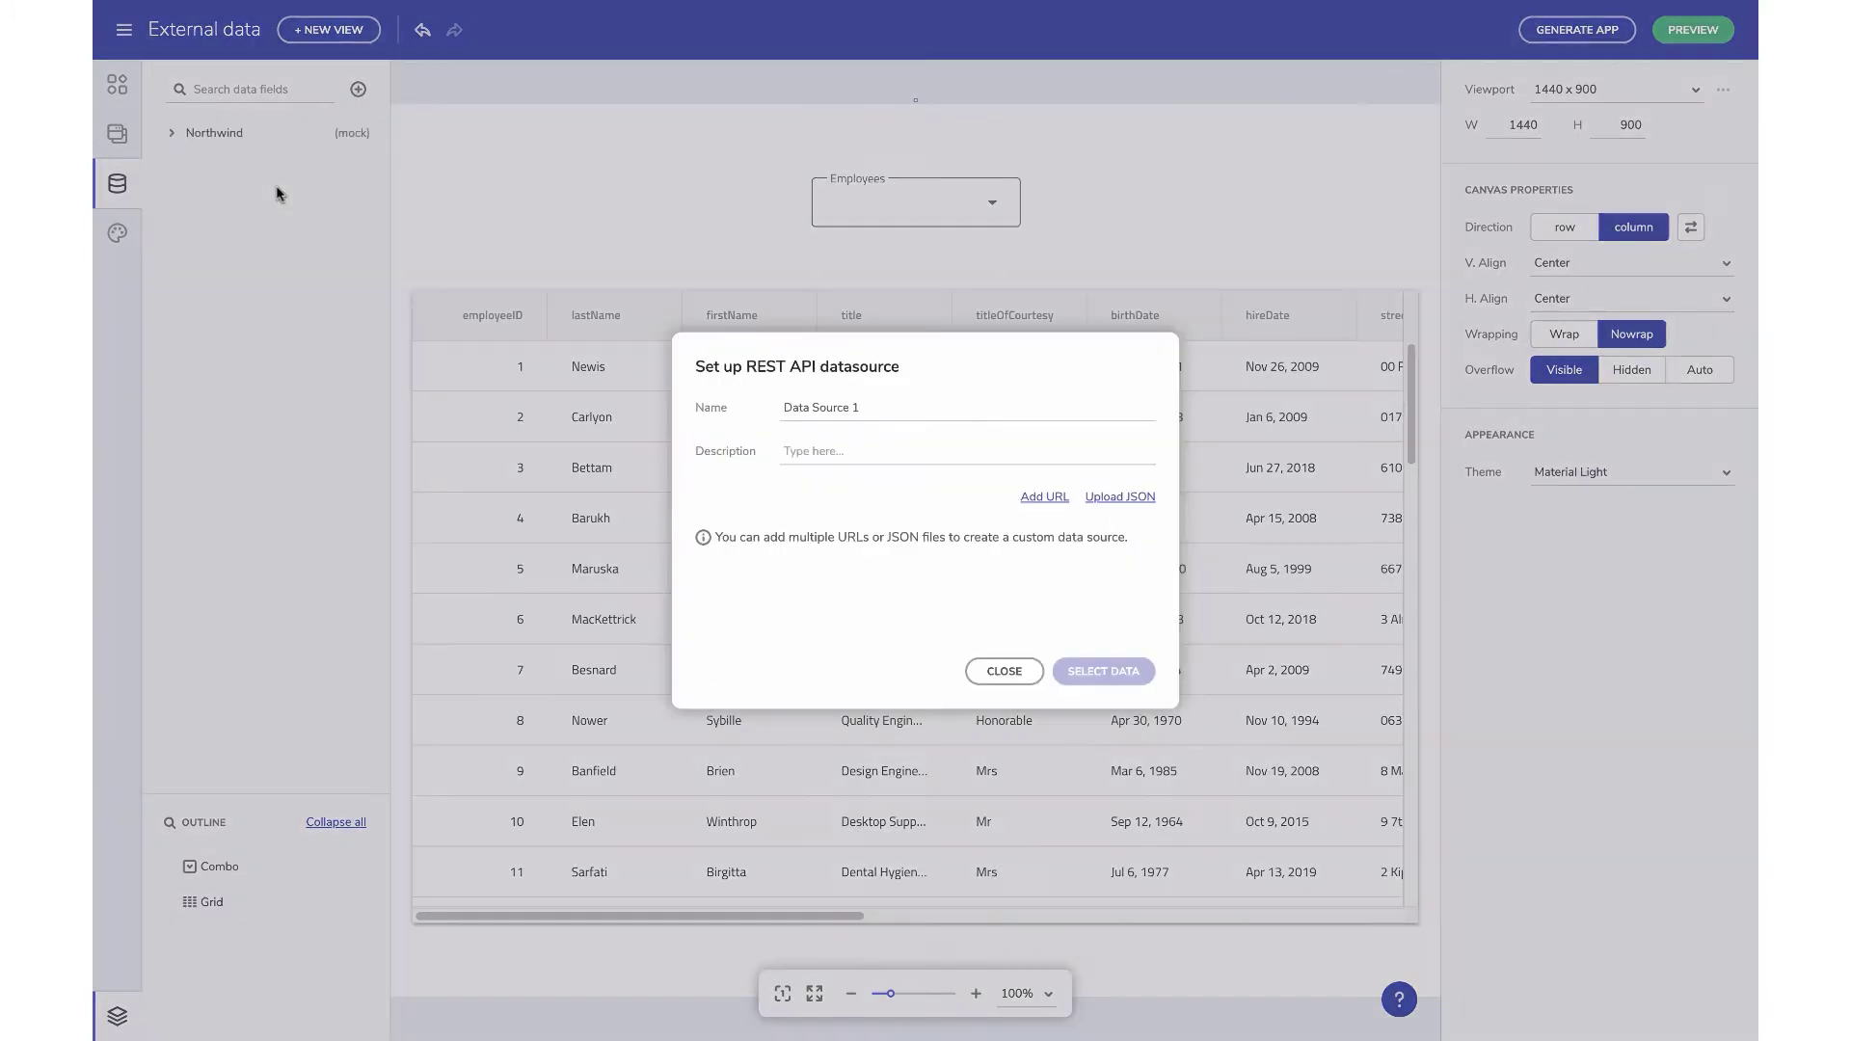
pyautogui.tripleClick(901, 409)
pyautogui.write('Demo data')
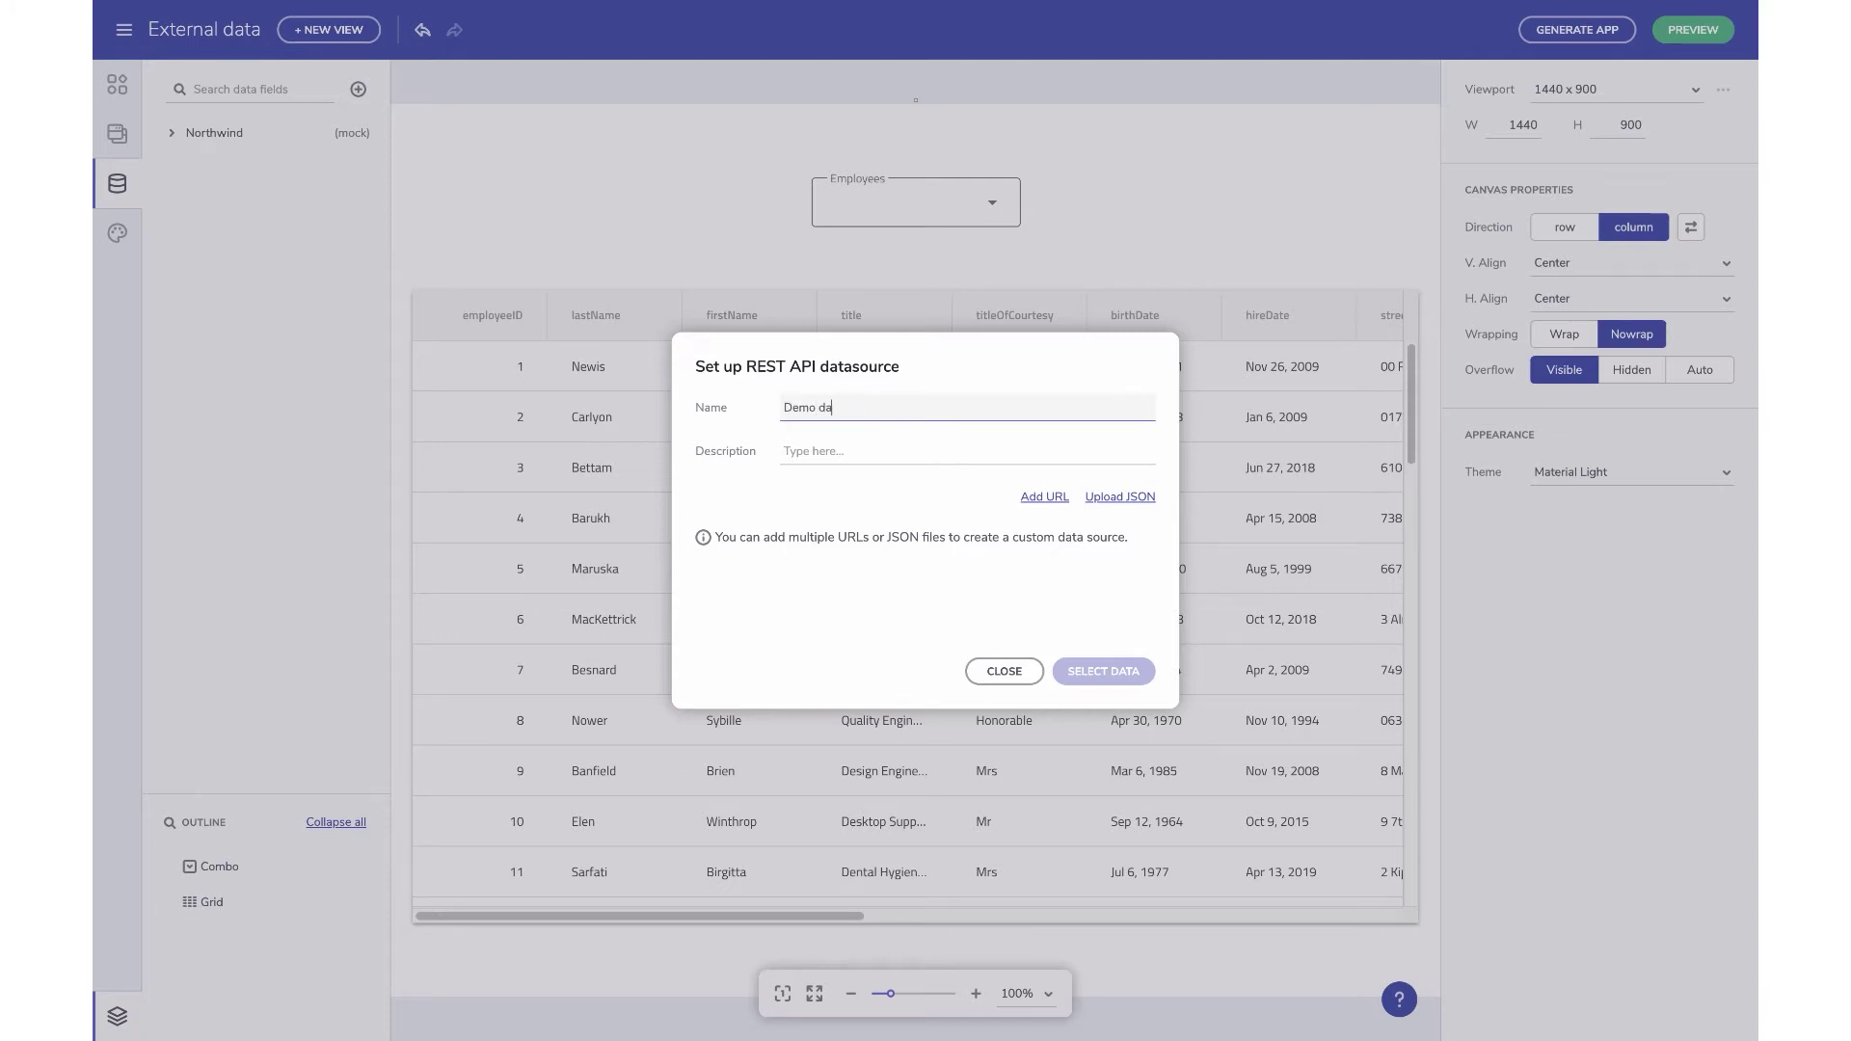
pyautogui.click(924, 452)
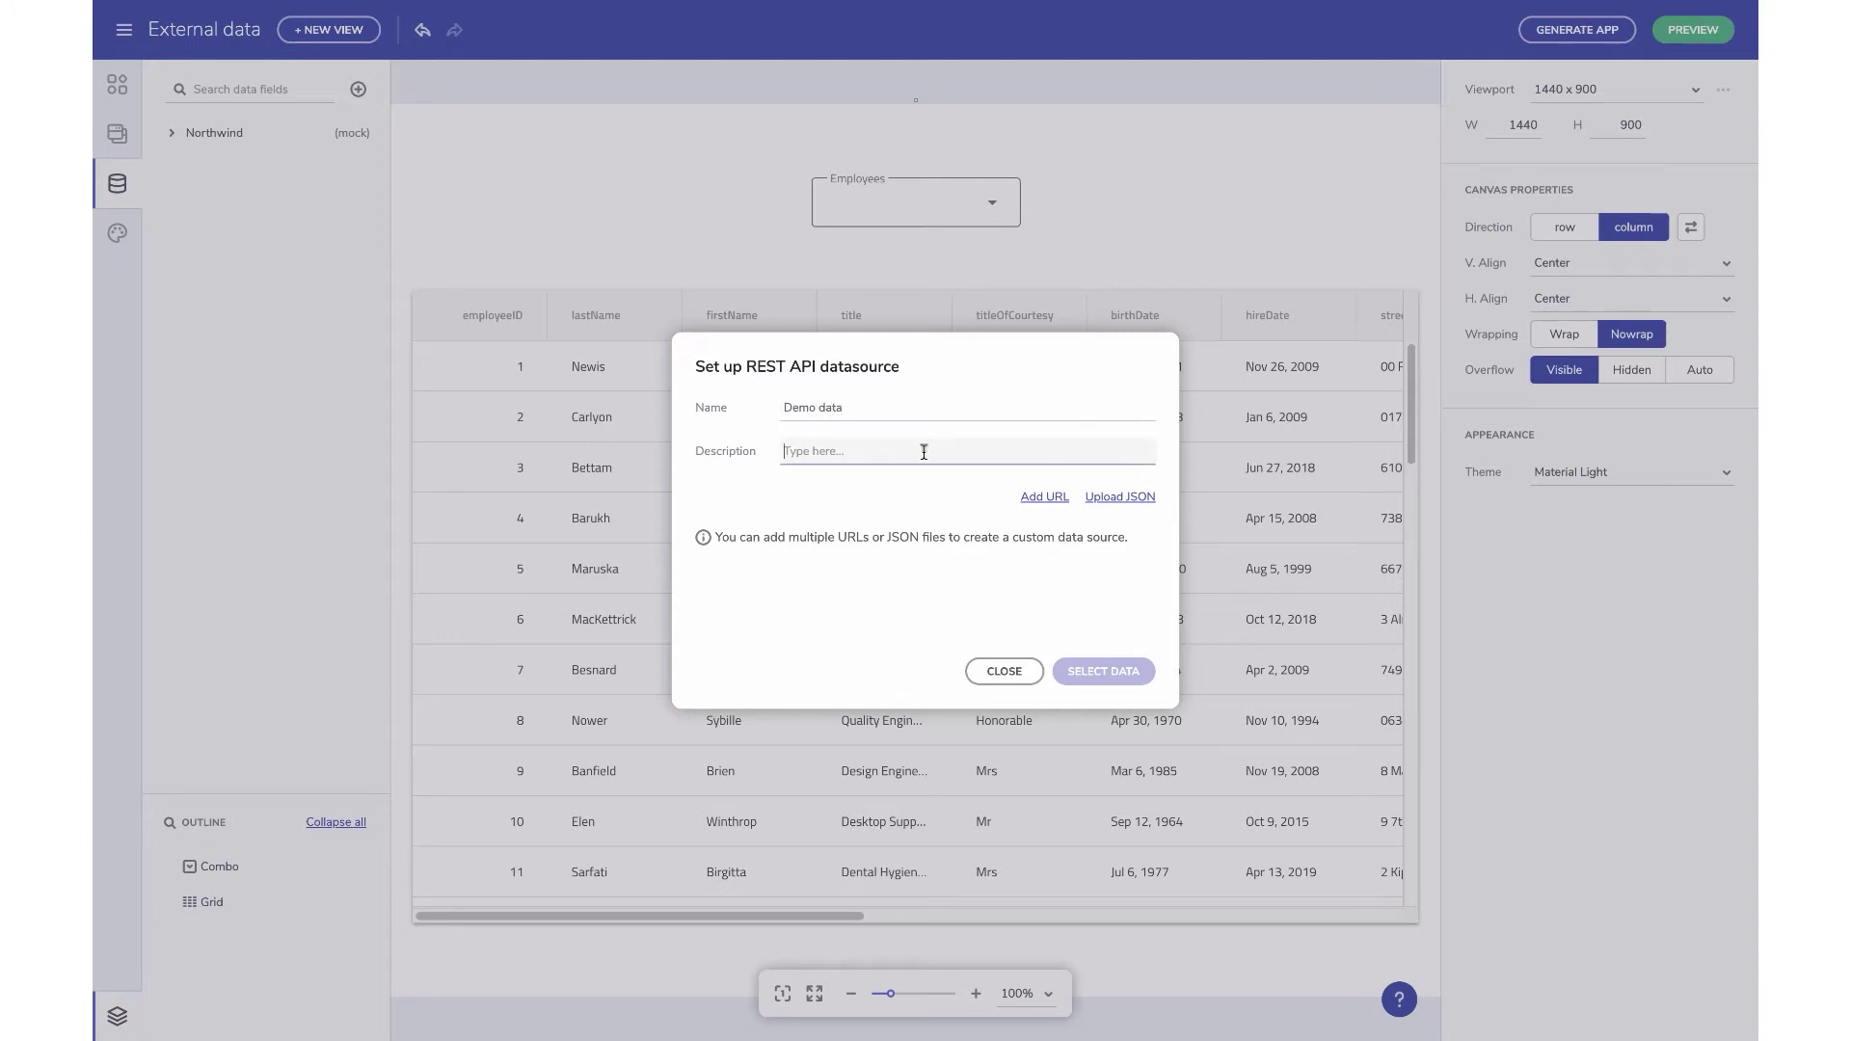
pyautogui.write('Some description')
# - Upload My data.json as its JSON data and continue to field selection
pyautogui.click(1121, 497)
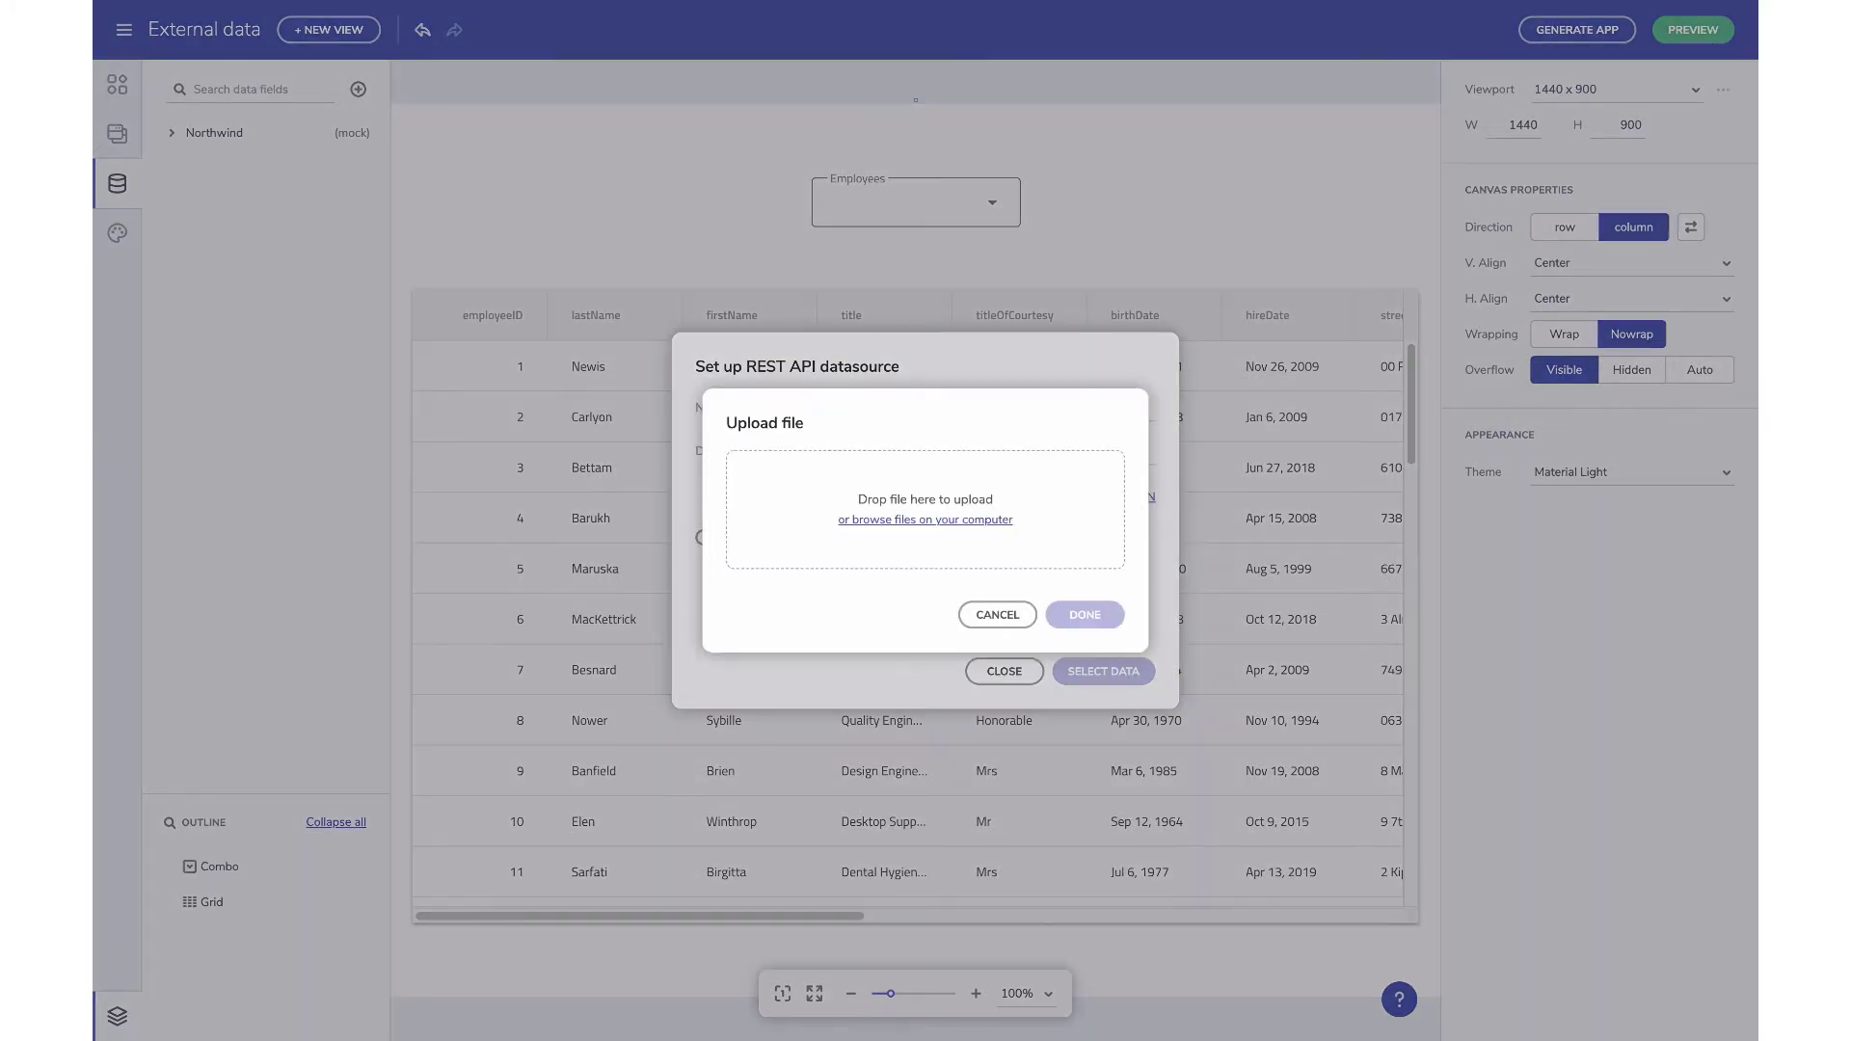
pyautogui.moveTo(1090, 328); pyautogui.dragTo(942, 484)
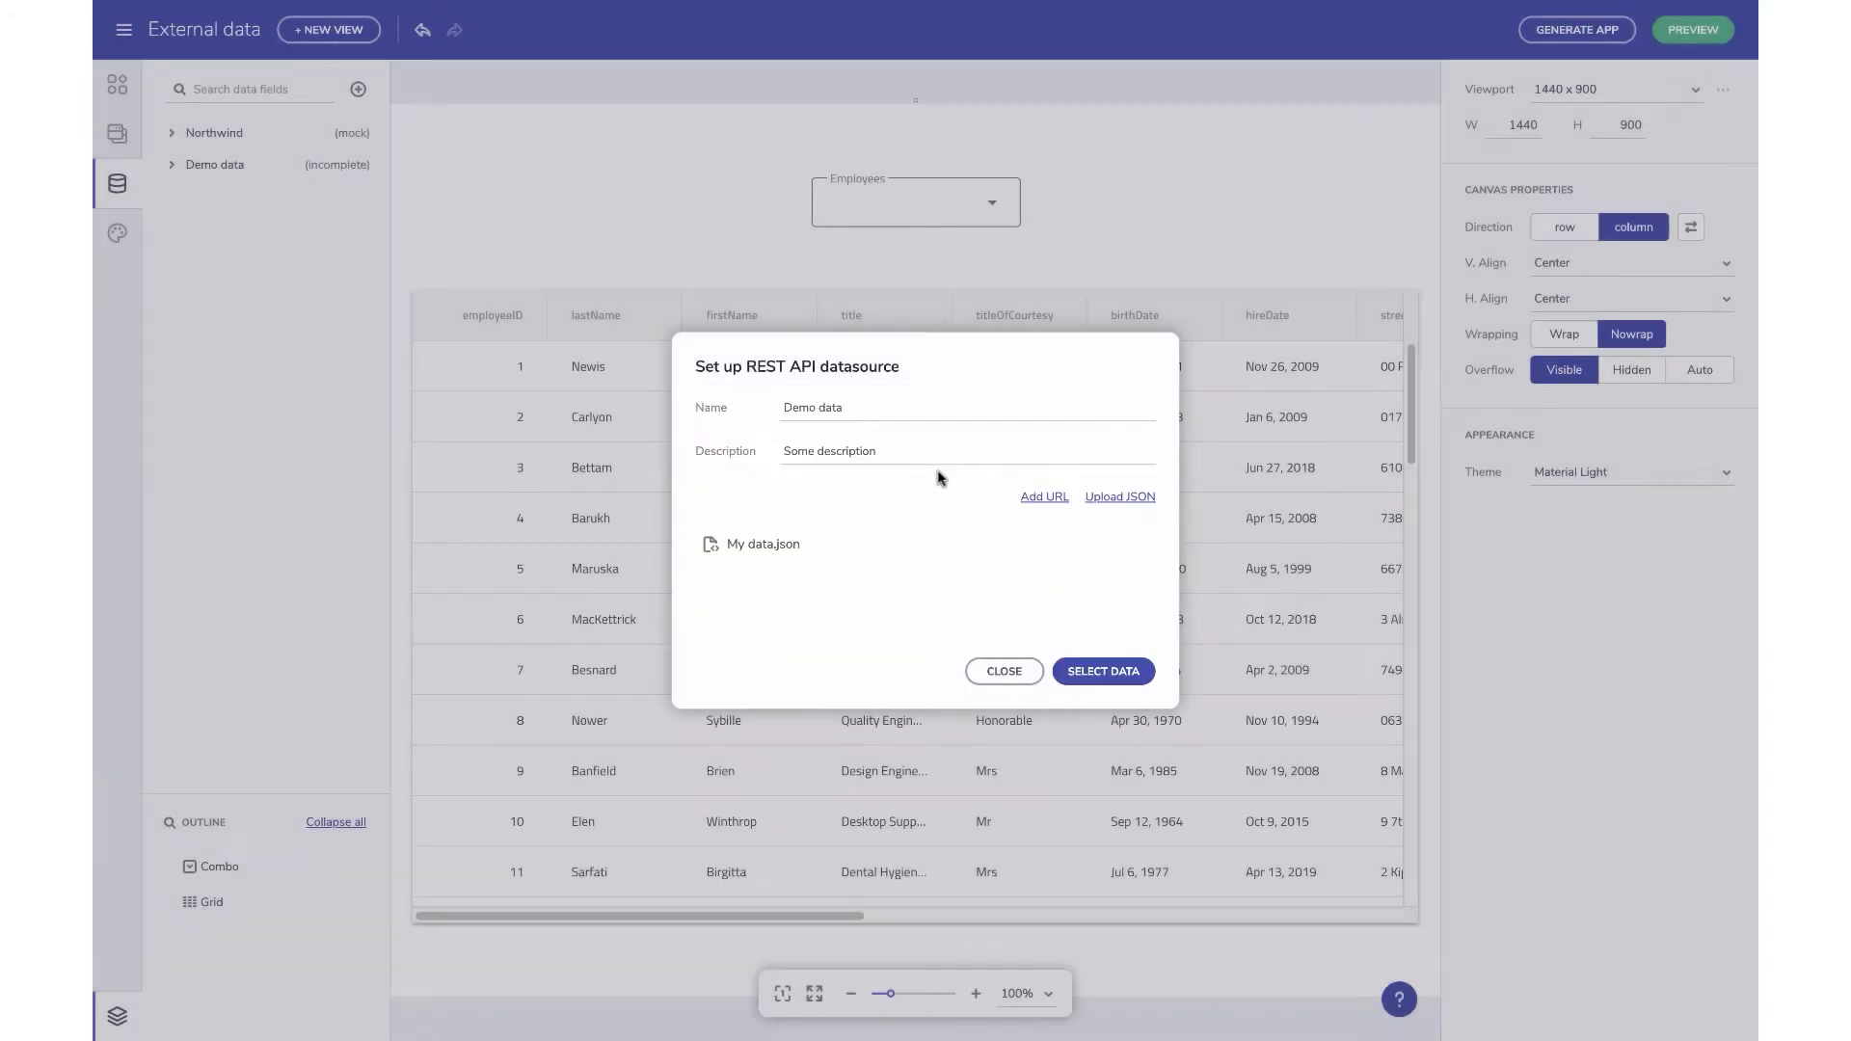
pyautogui.click(1085, 672)
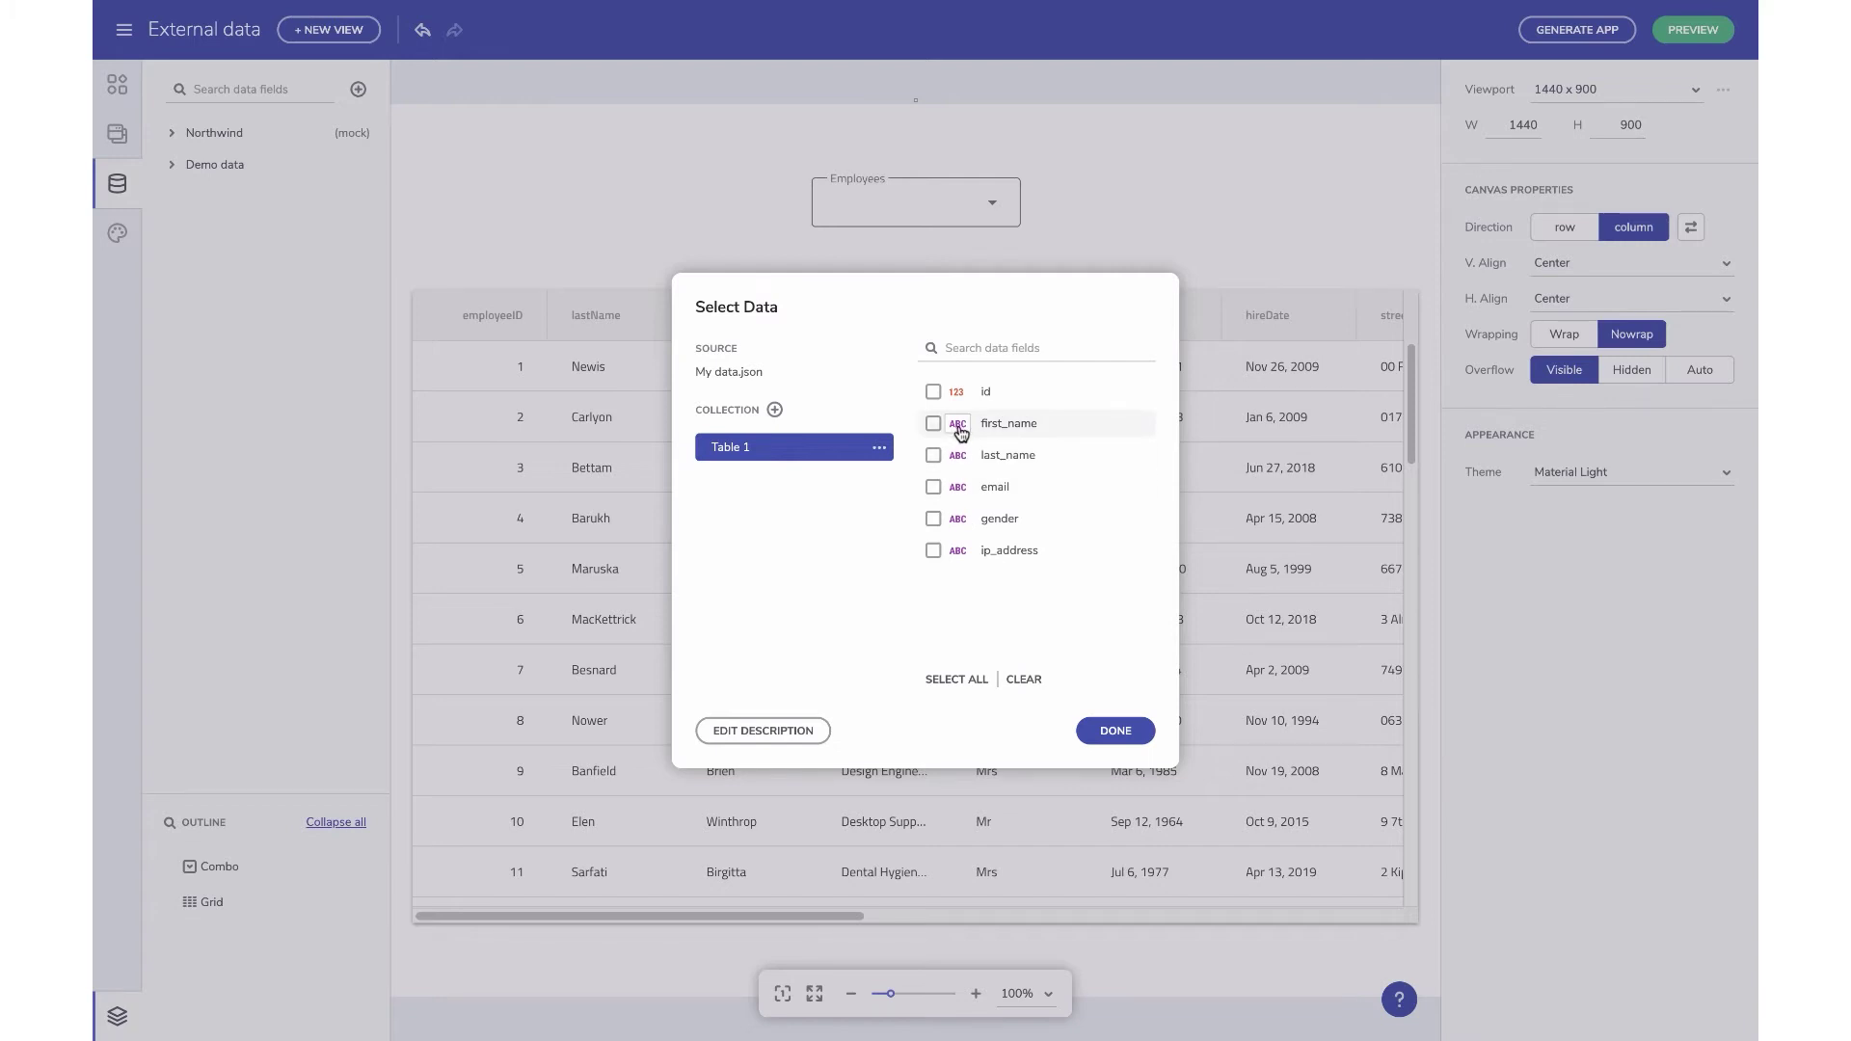
# - Check the data type options for first_name, then bring up the add-collection options
pyautogui.click(959, 427)
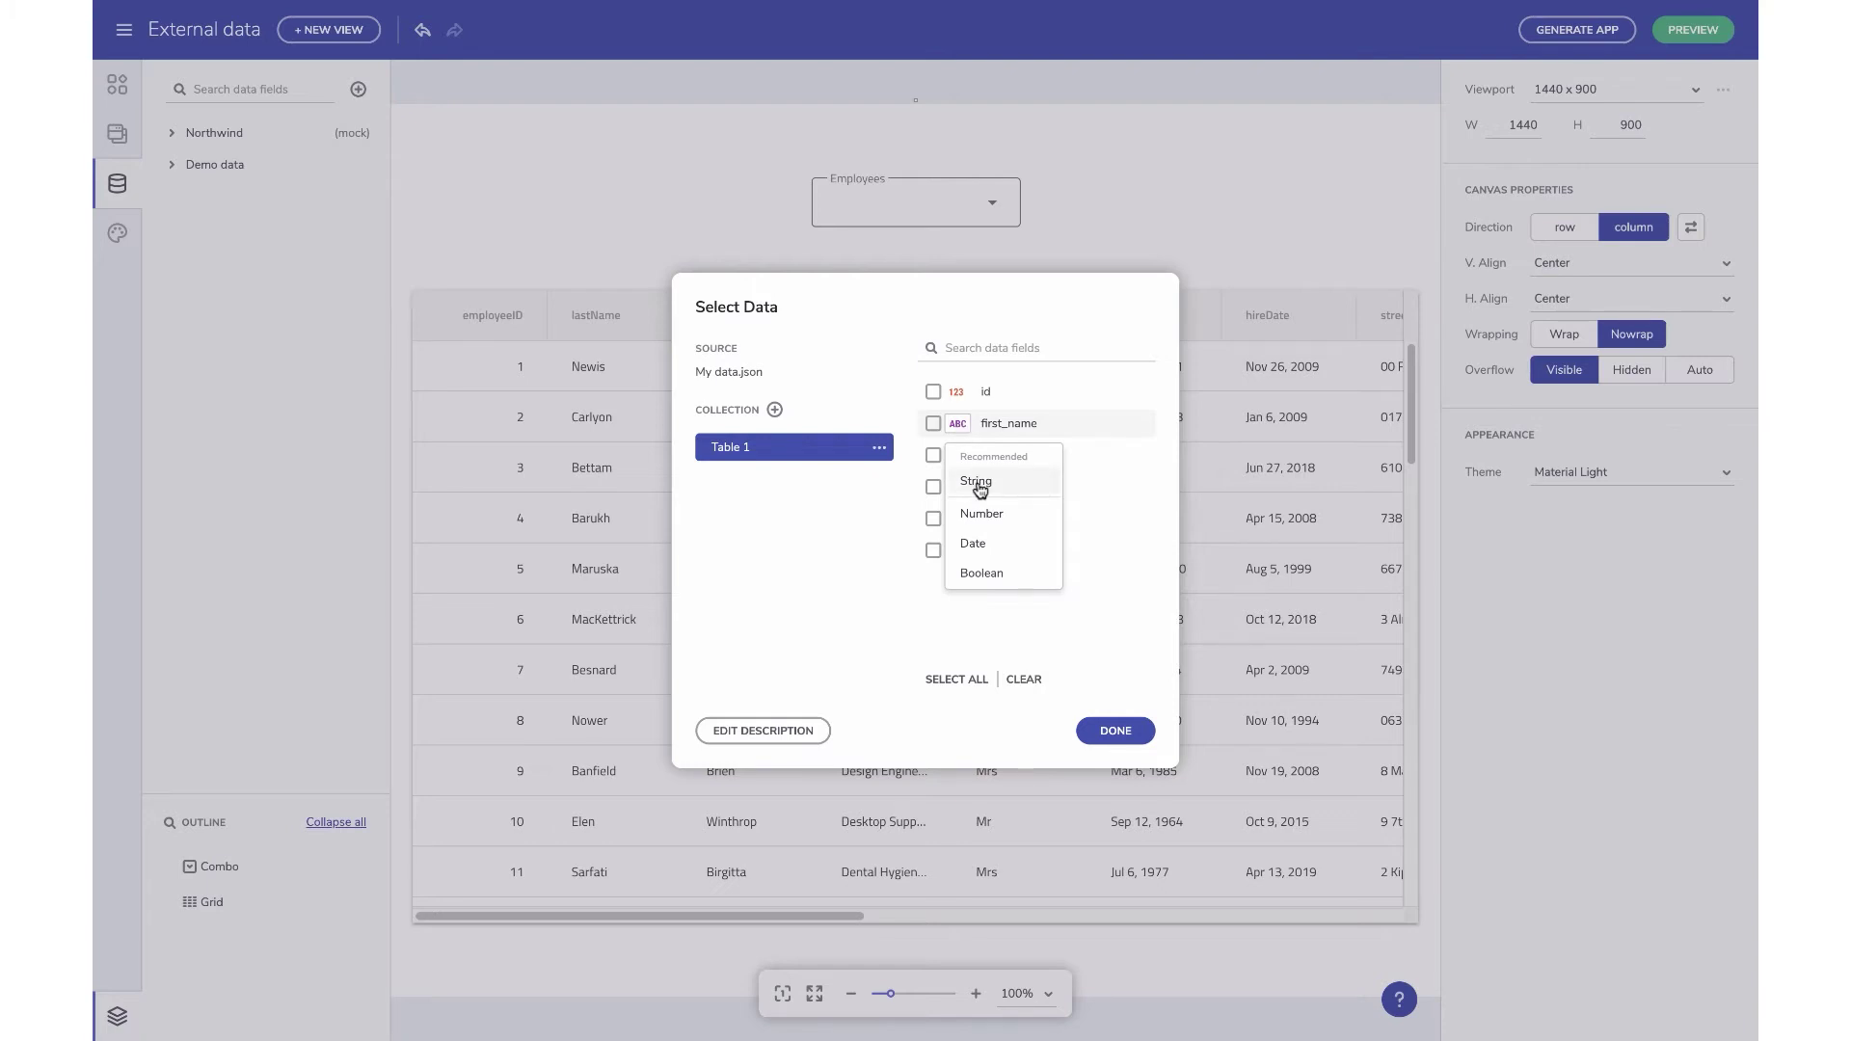
pyautogui.click(720, 453)
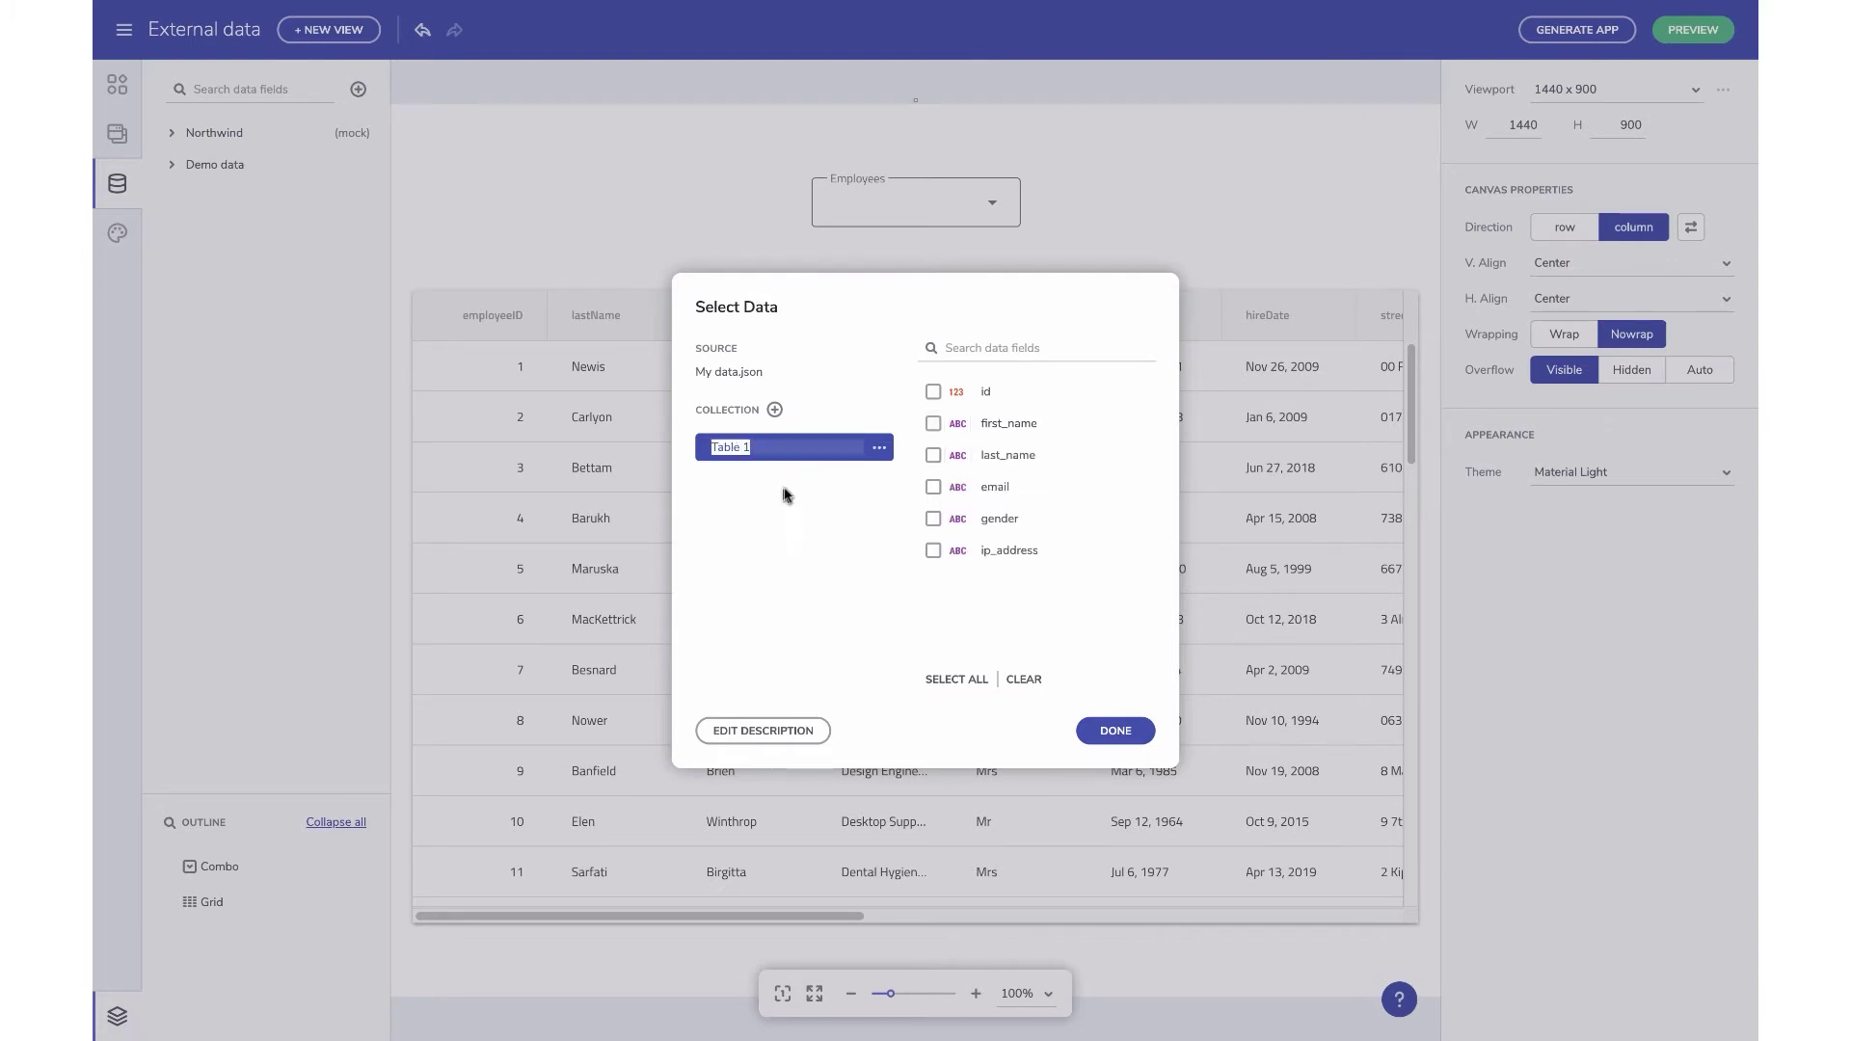
pyautogui.click(777, 411)
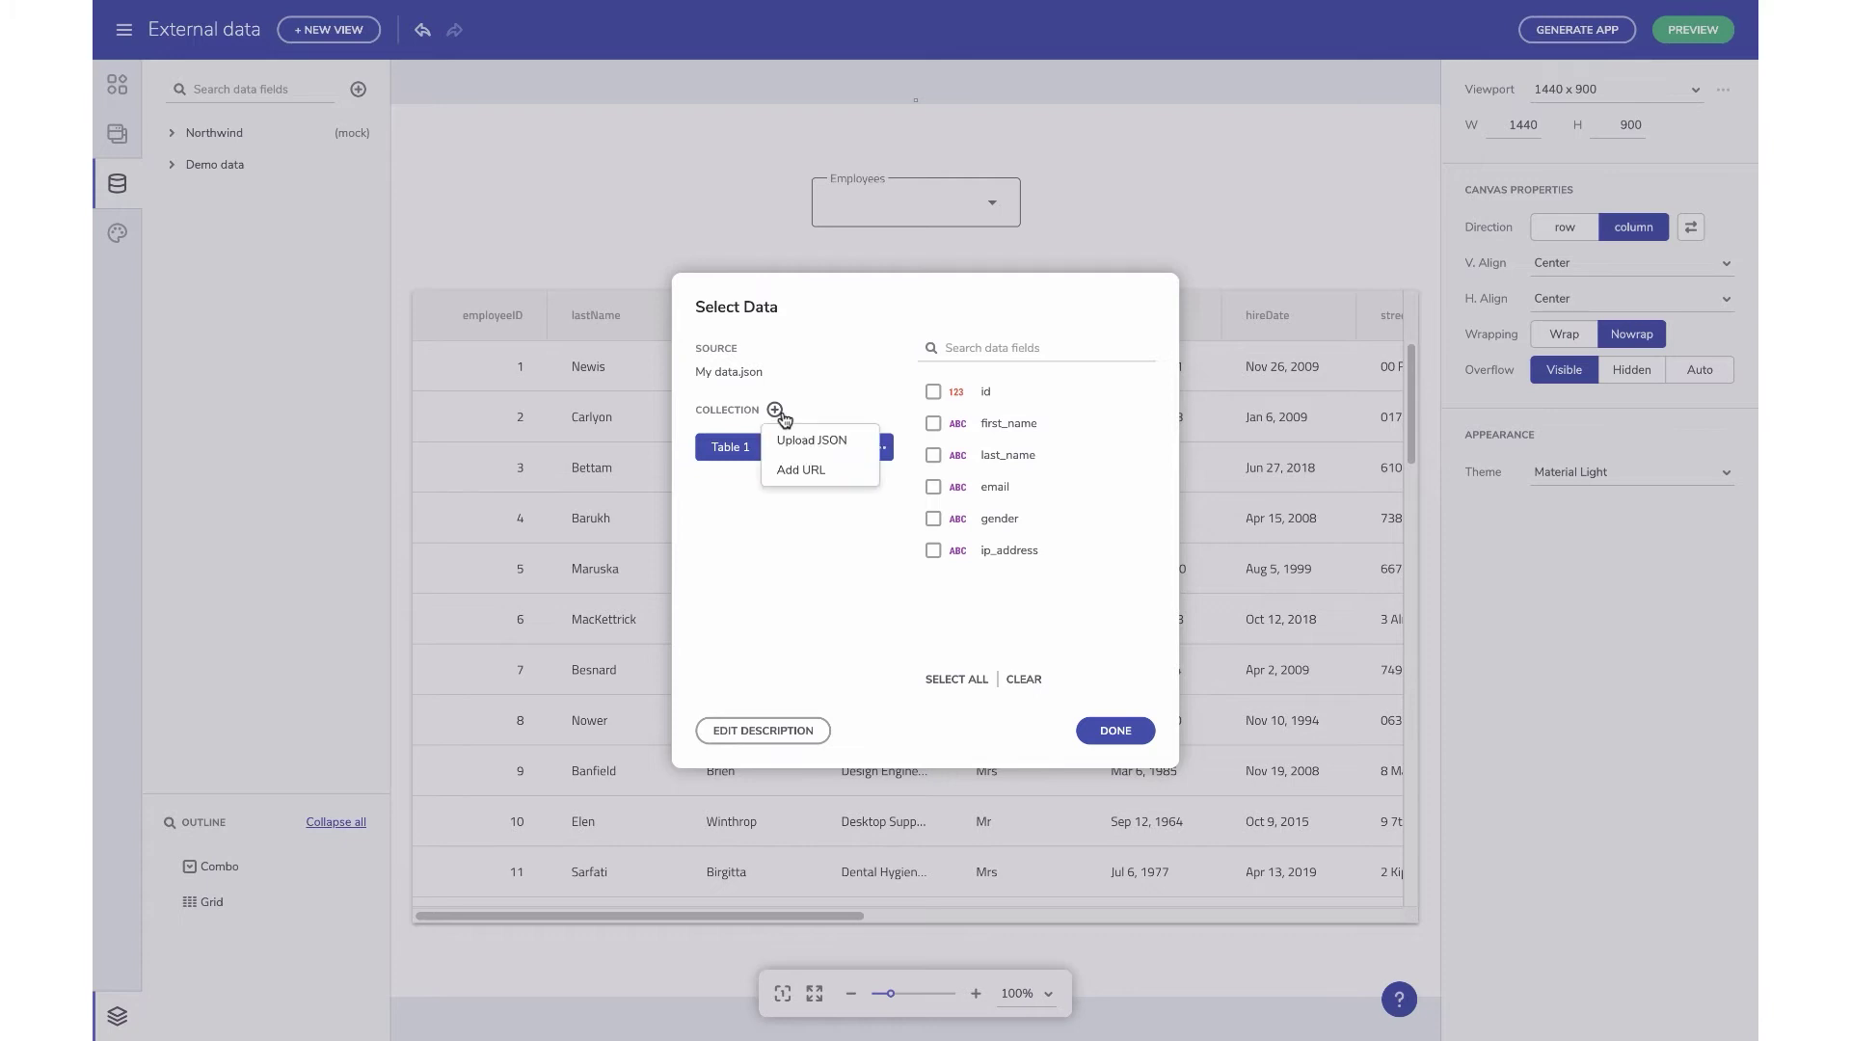
# - Cancel the Add URL collection, then select all six Table 1 fields and finish
pyautogui.click(800, 469)
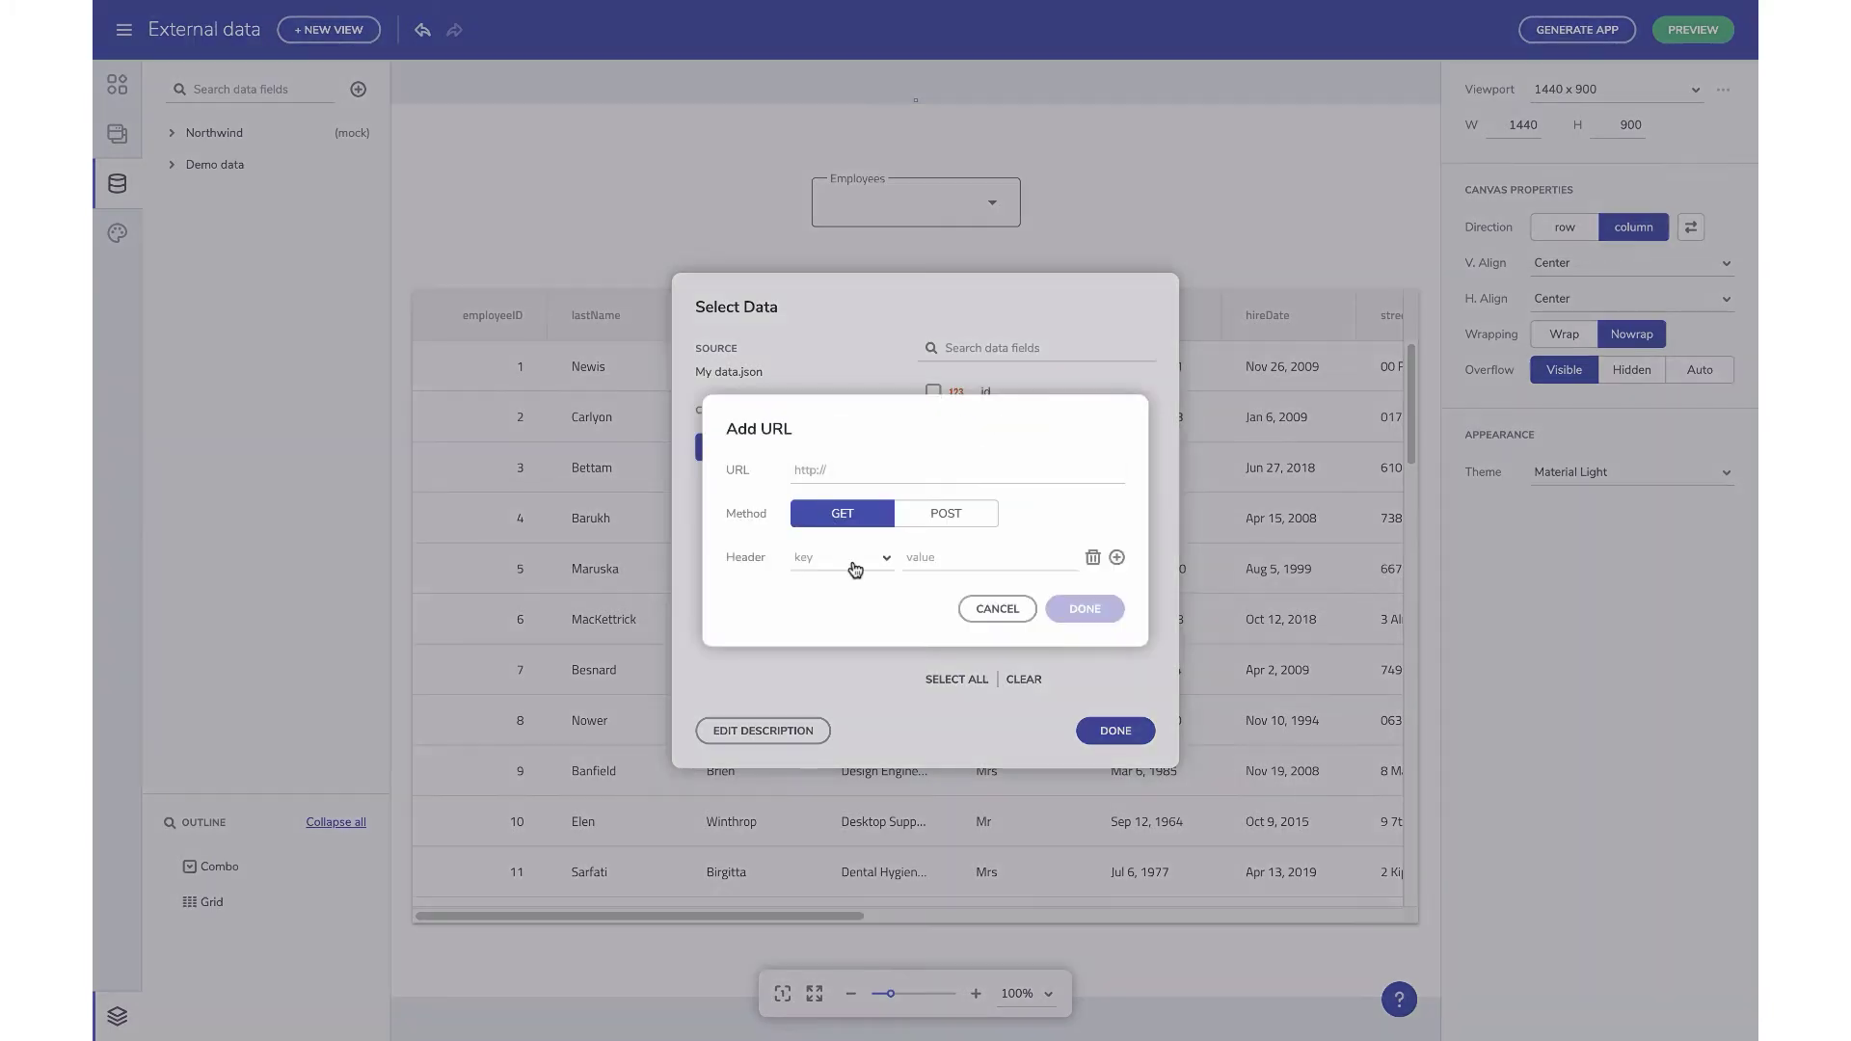
pyautogui.click(854, 567)
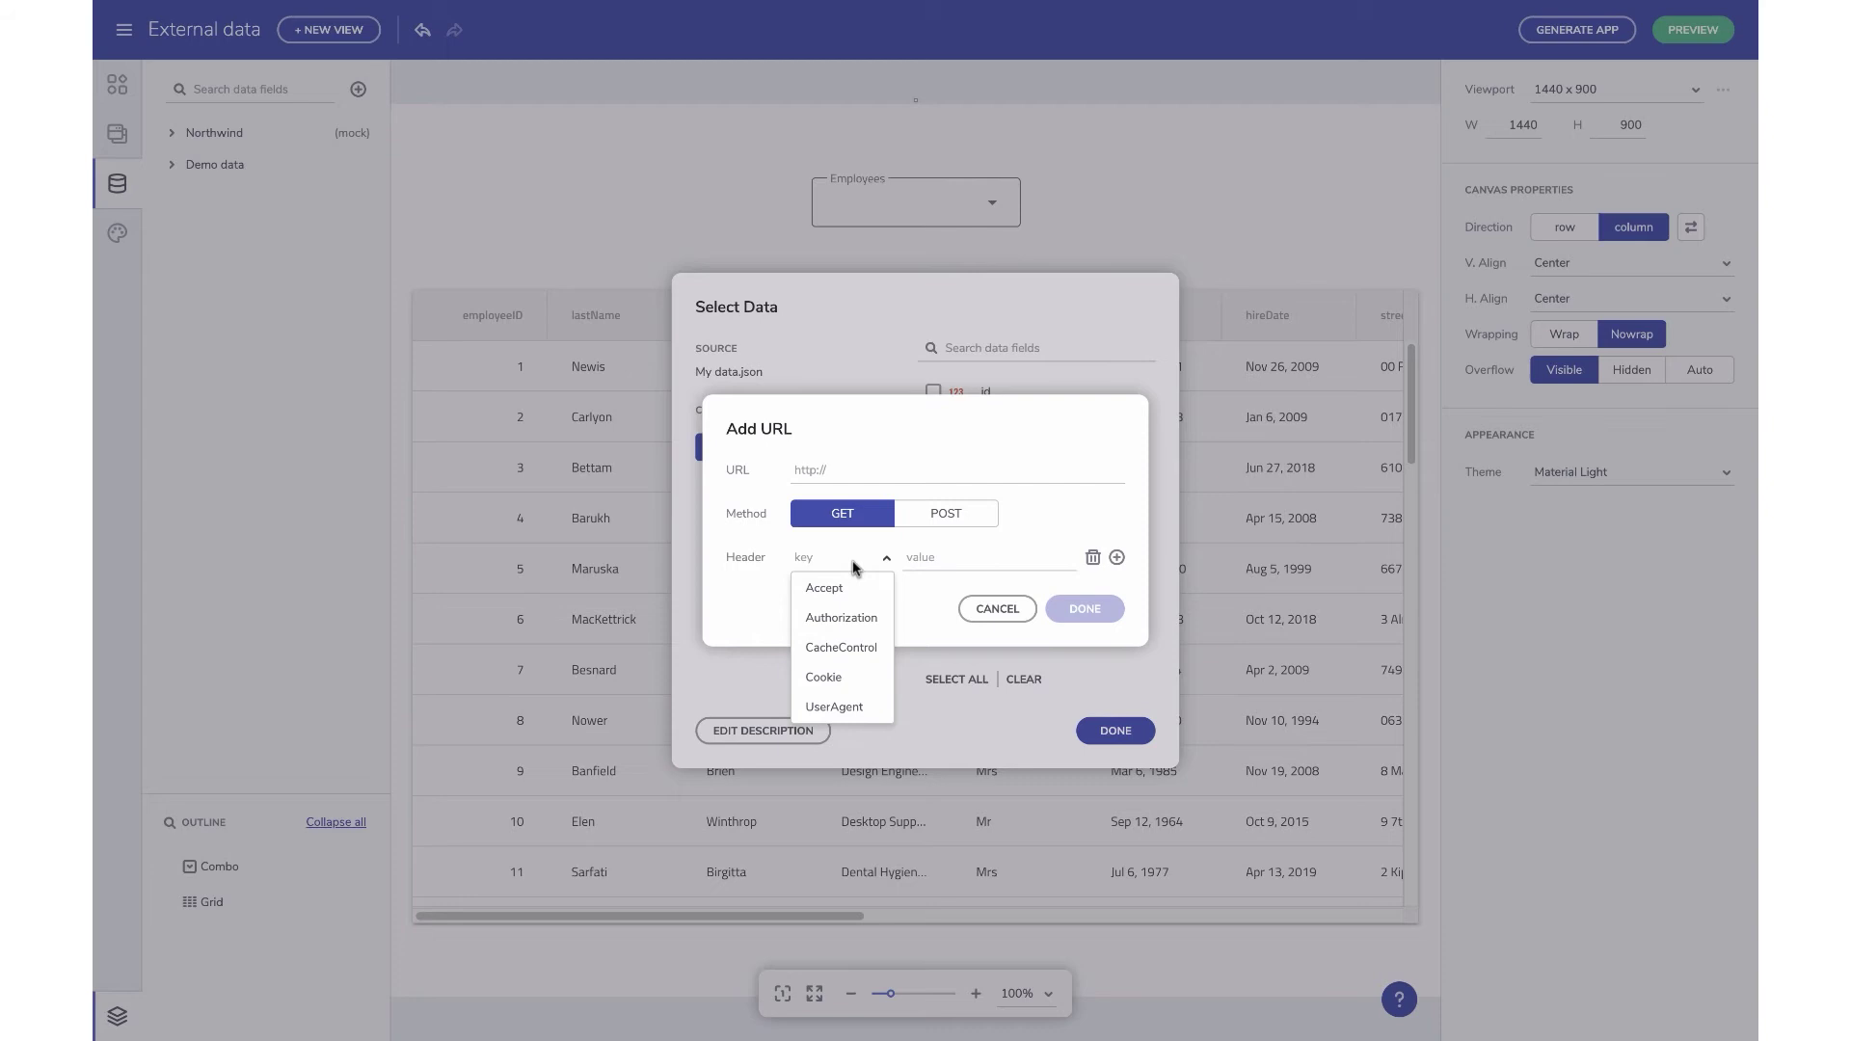
pyautogui.click(998, 610)
pyautogui.click(969, 684)
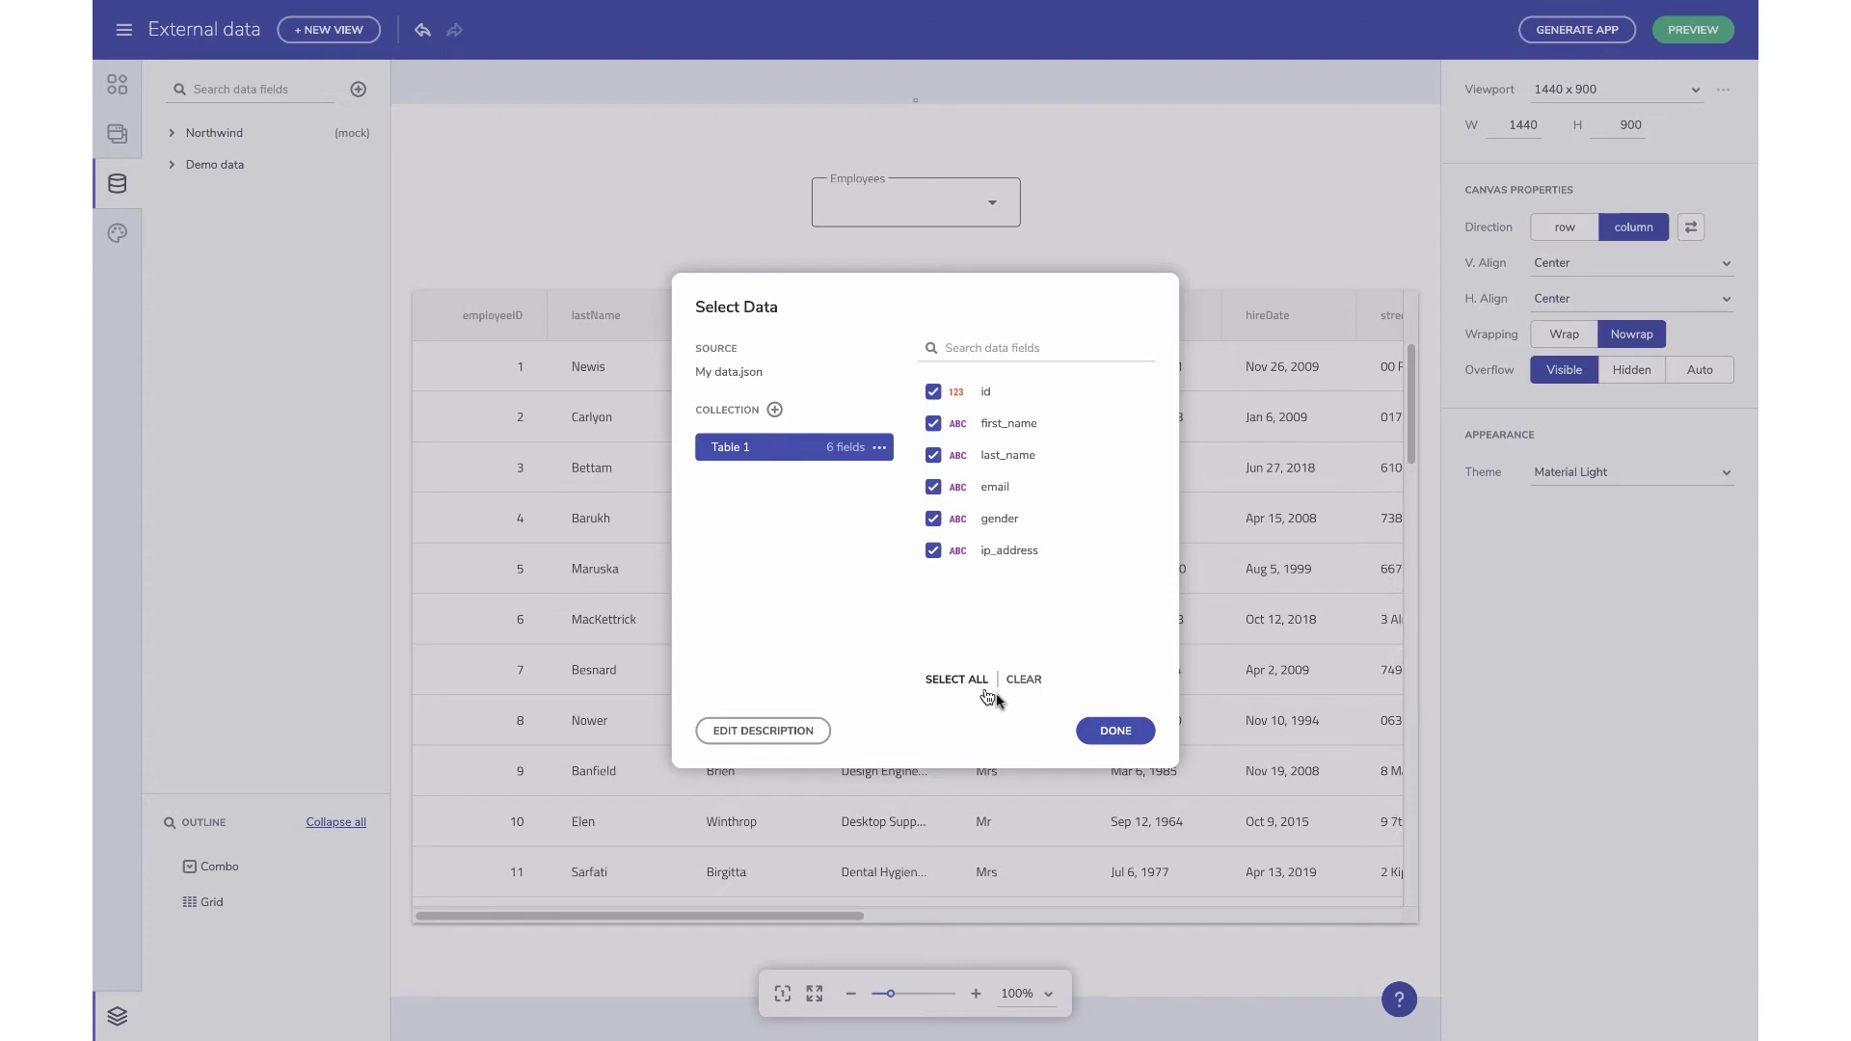
pyautogui.click(1116, 731)
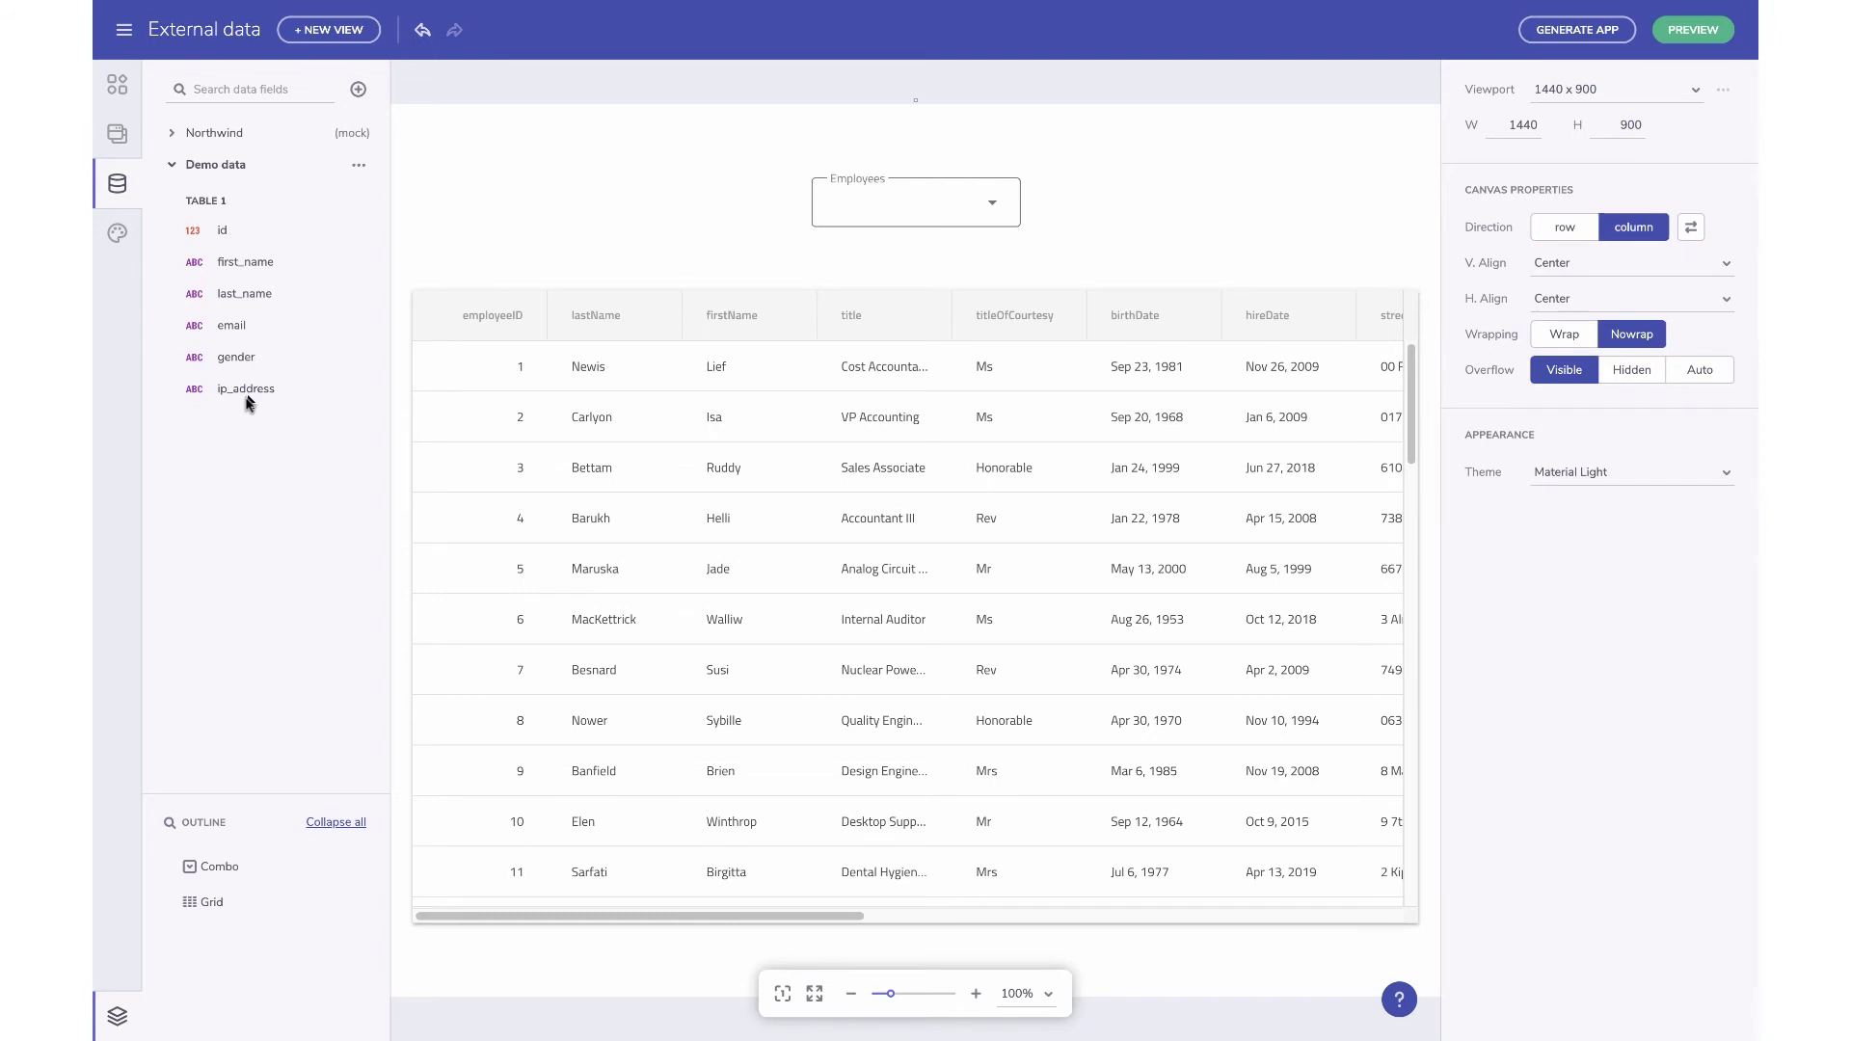
# - Open the Demo data source's options, then select the employee grid to view its properties
pyautogui.click(358, 165)
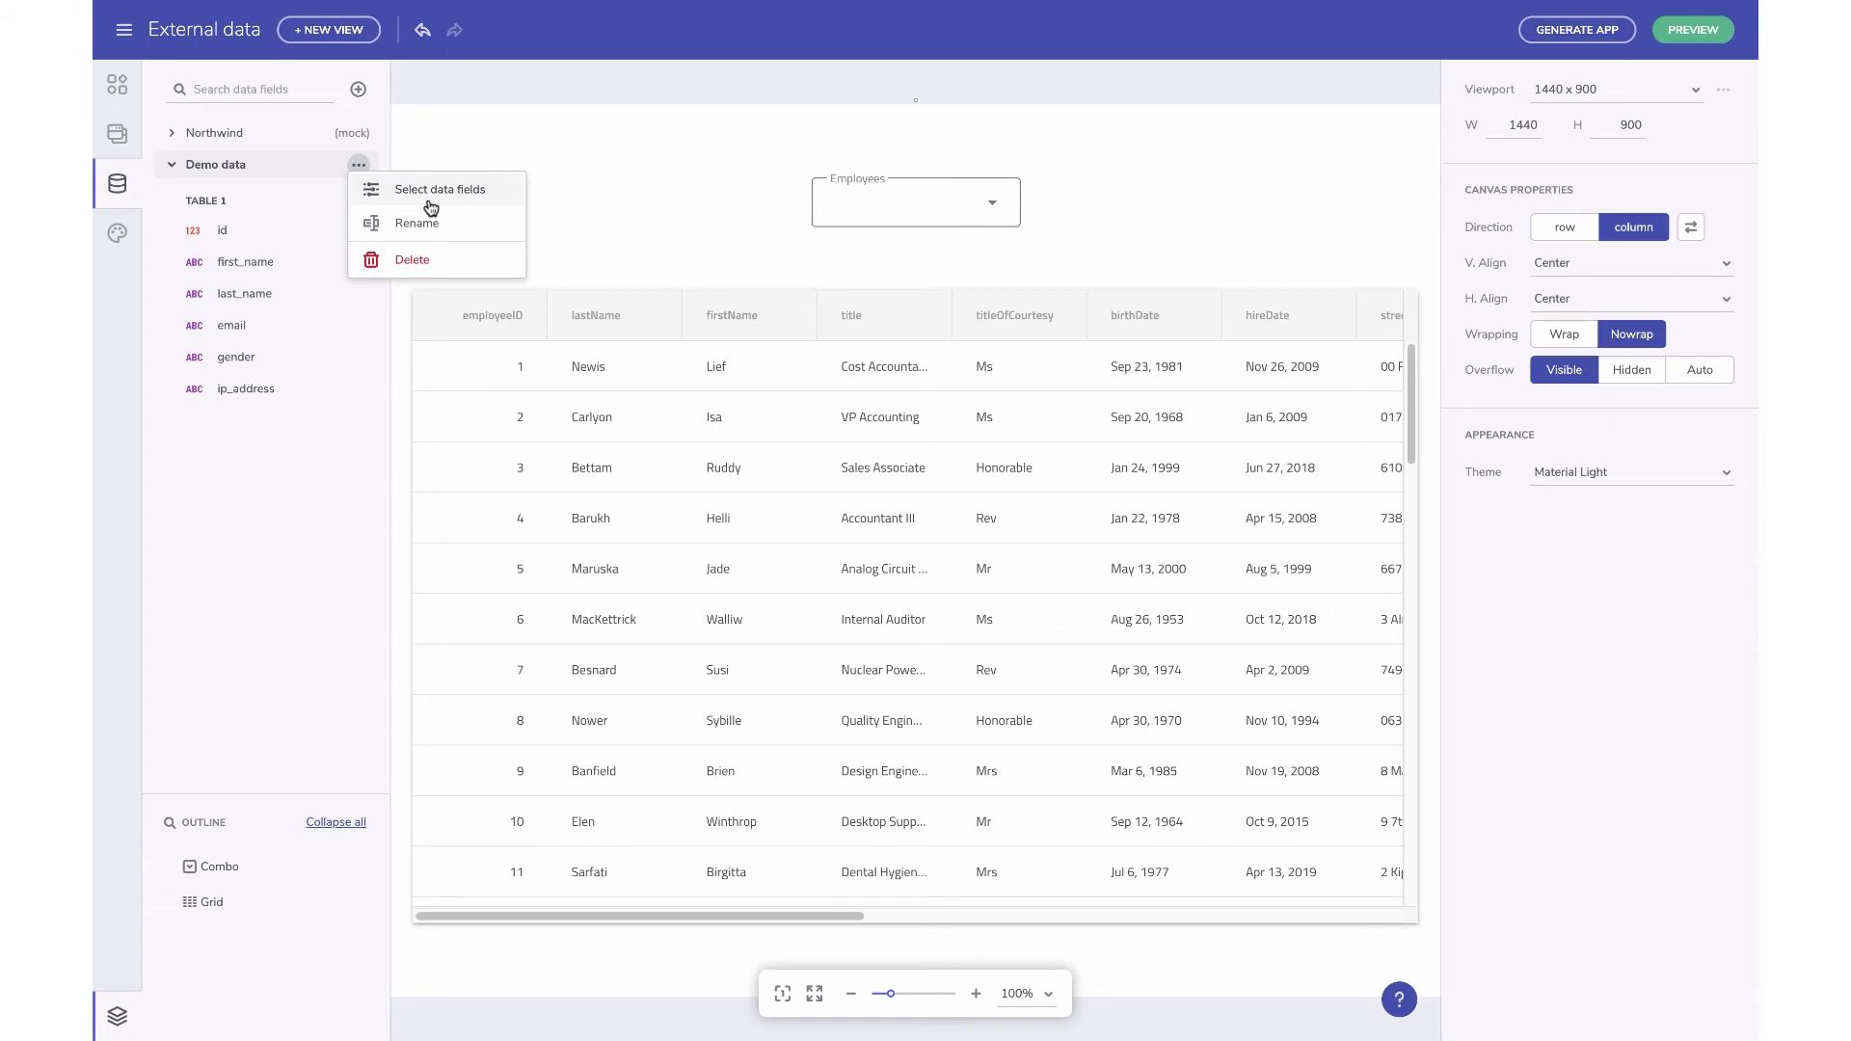
pyautogui.click(853, 377)
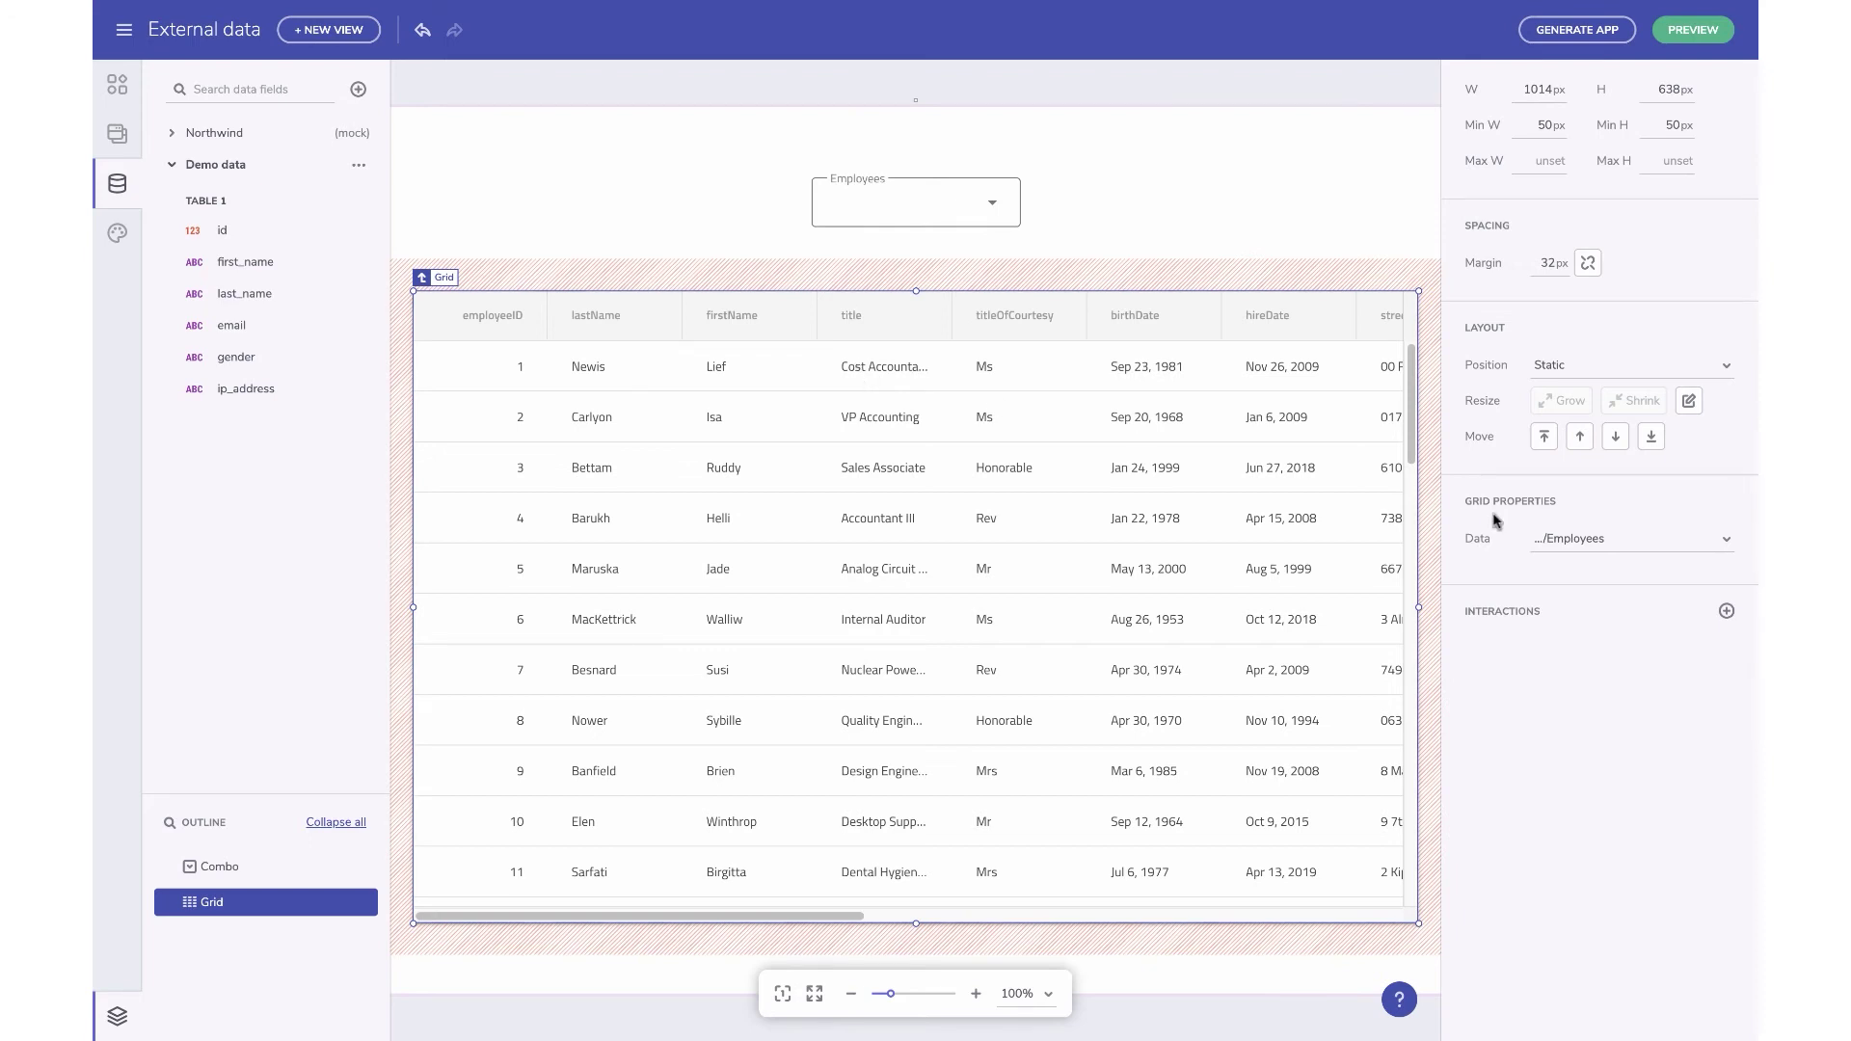
# - Rebind the grid to Demo data's Table 1 and show the app's views list
pyautogui.click(1653, 546)
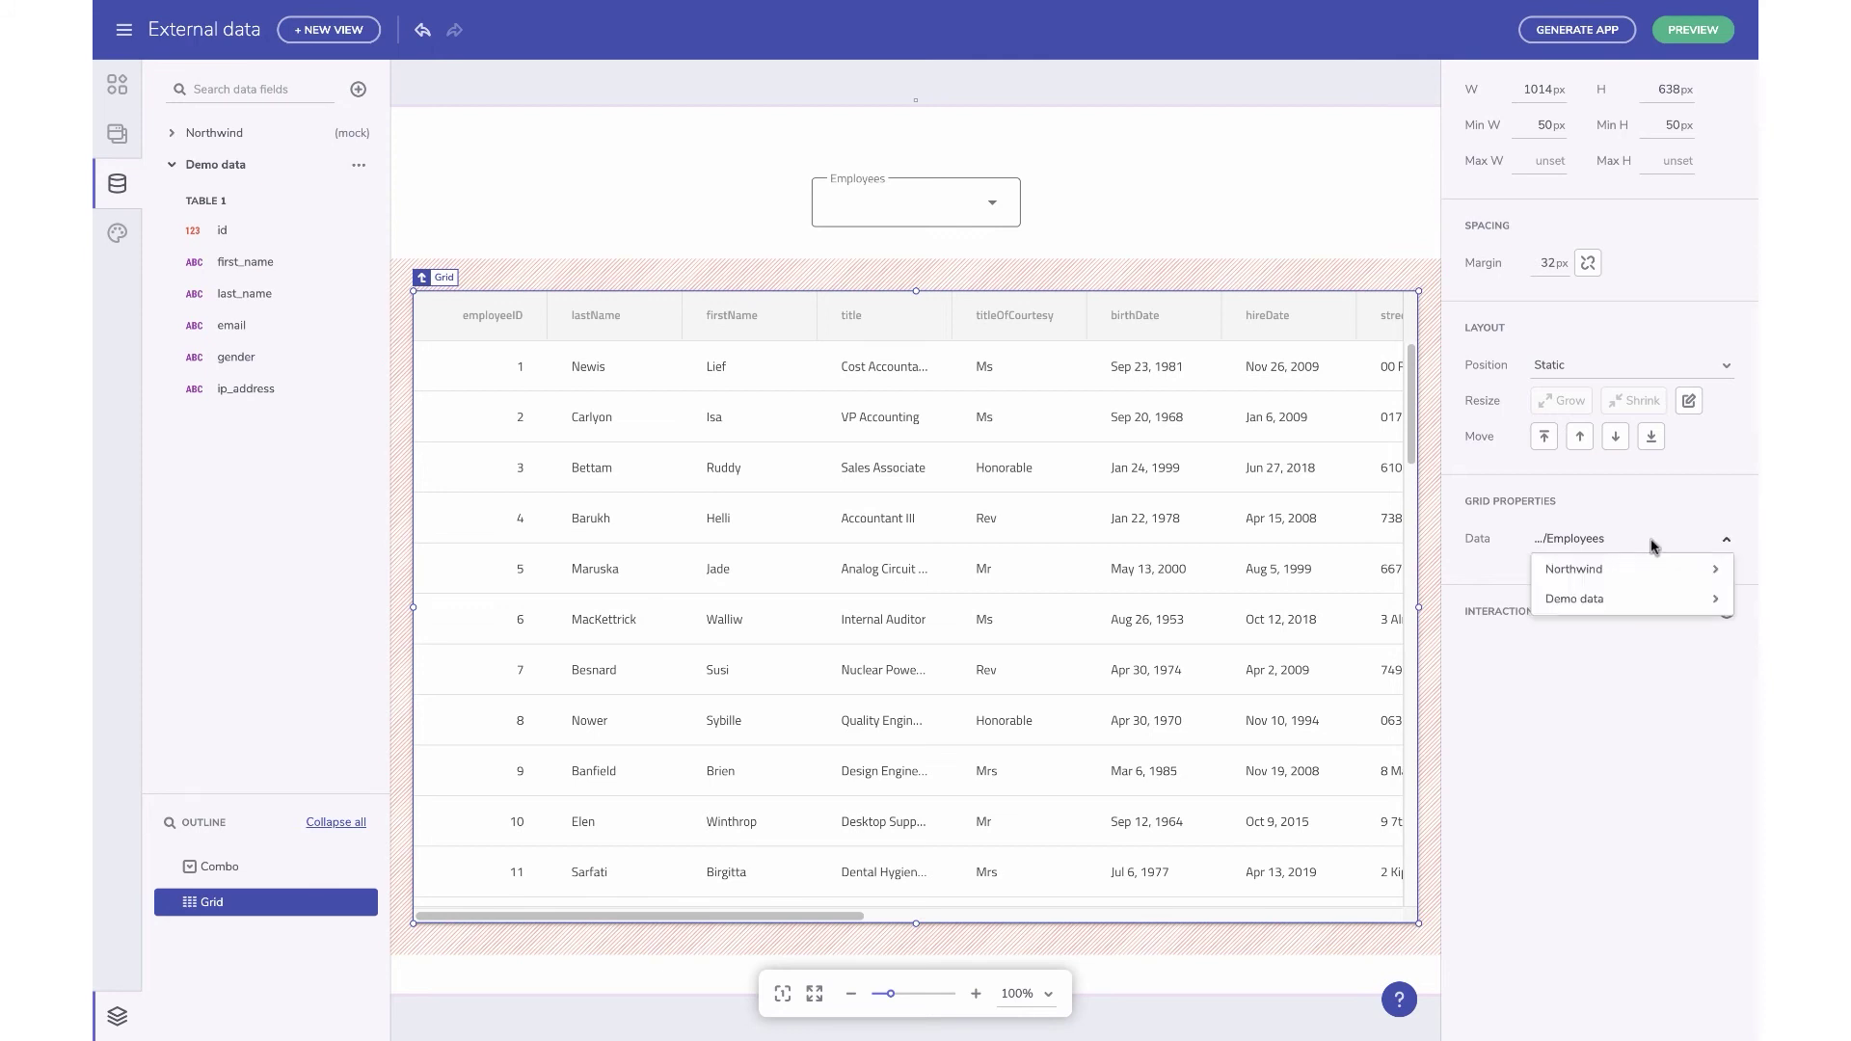
pyautogui.moveTo(1638, 609)
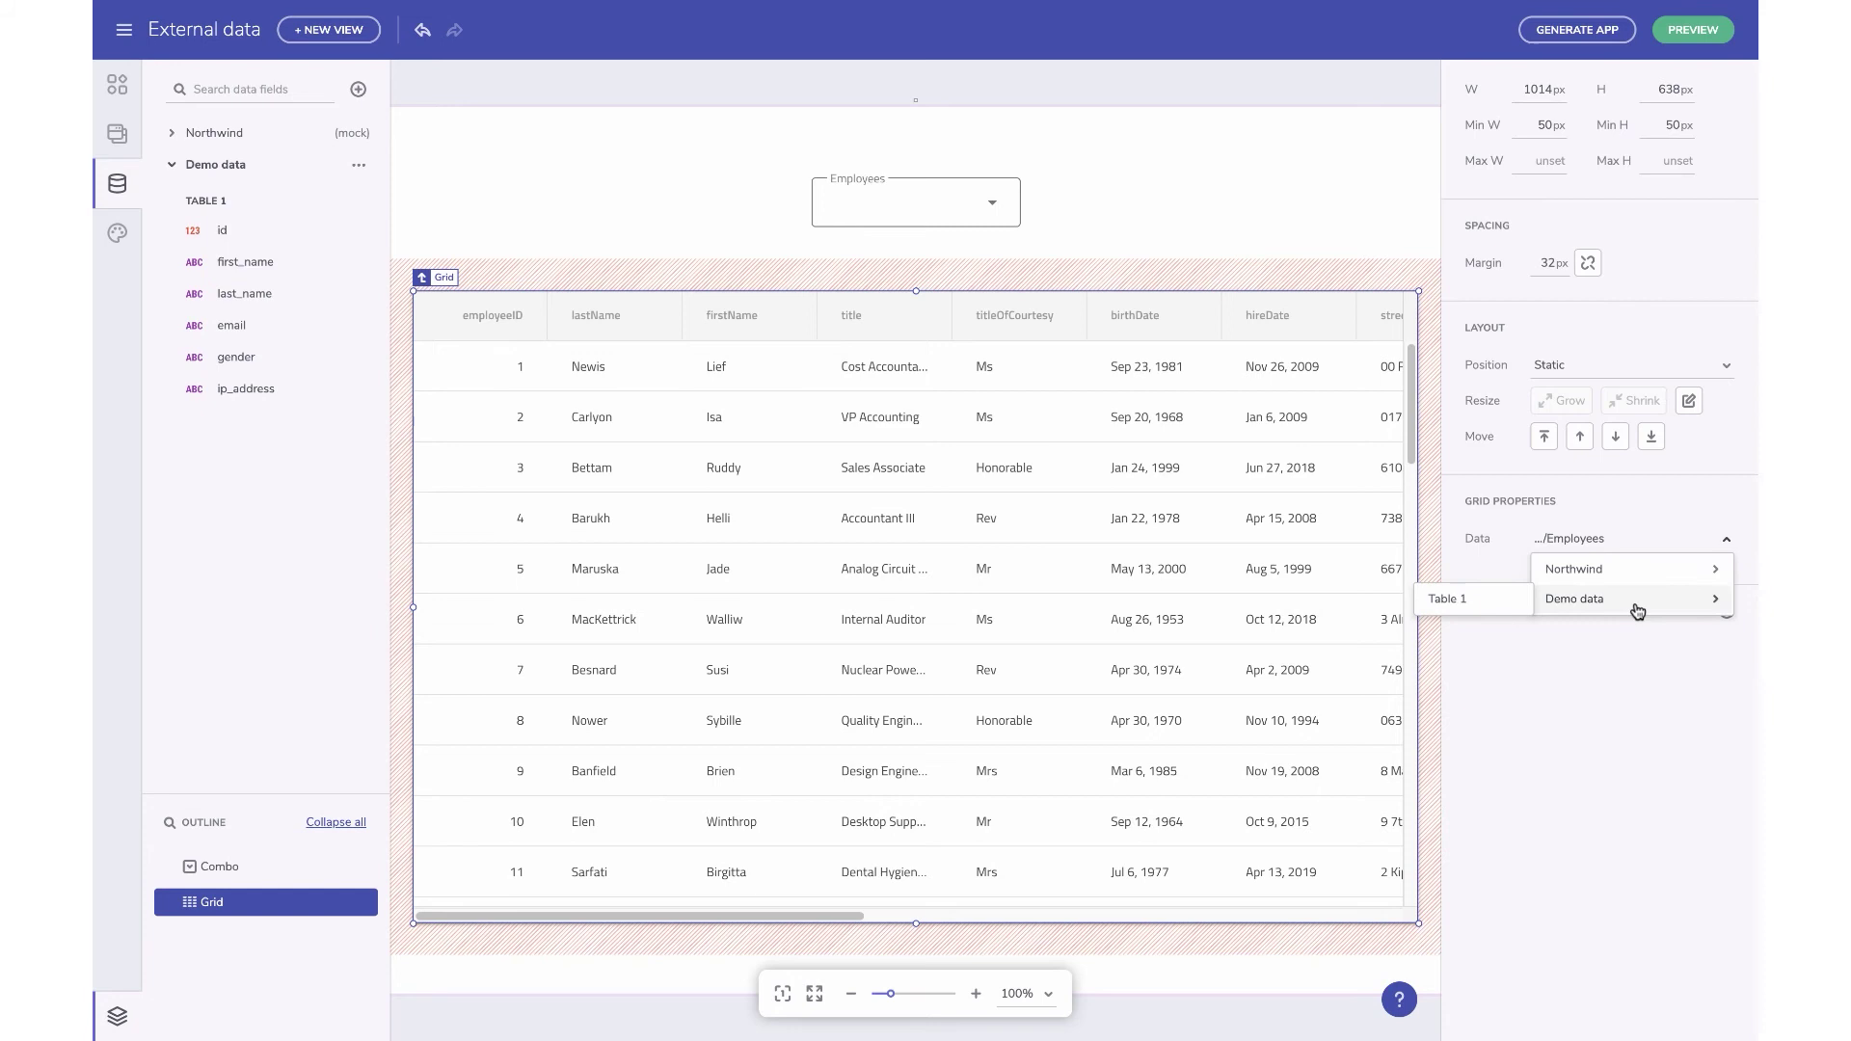
pyautogui.click(1462, 603)
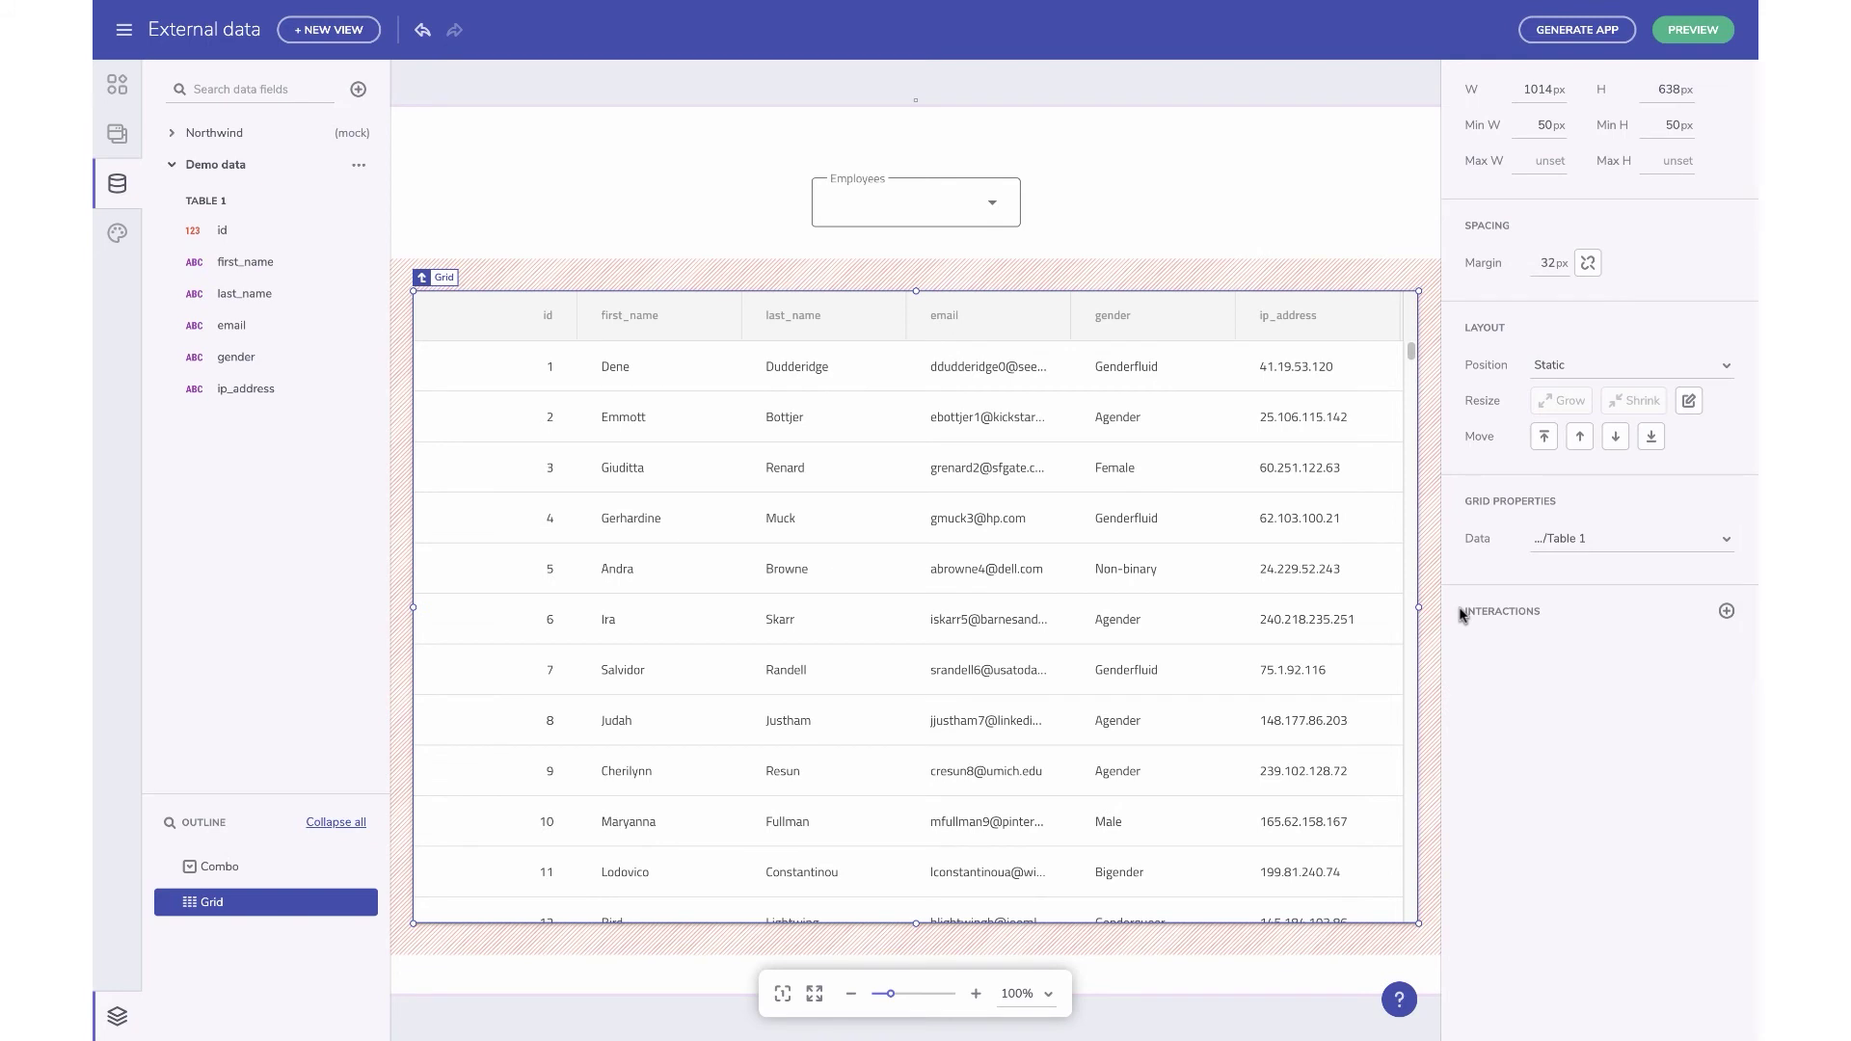
pyautogui.click(125, 141)
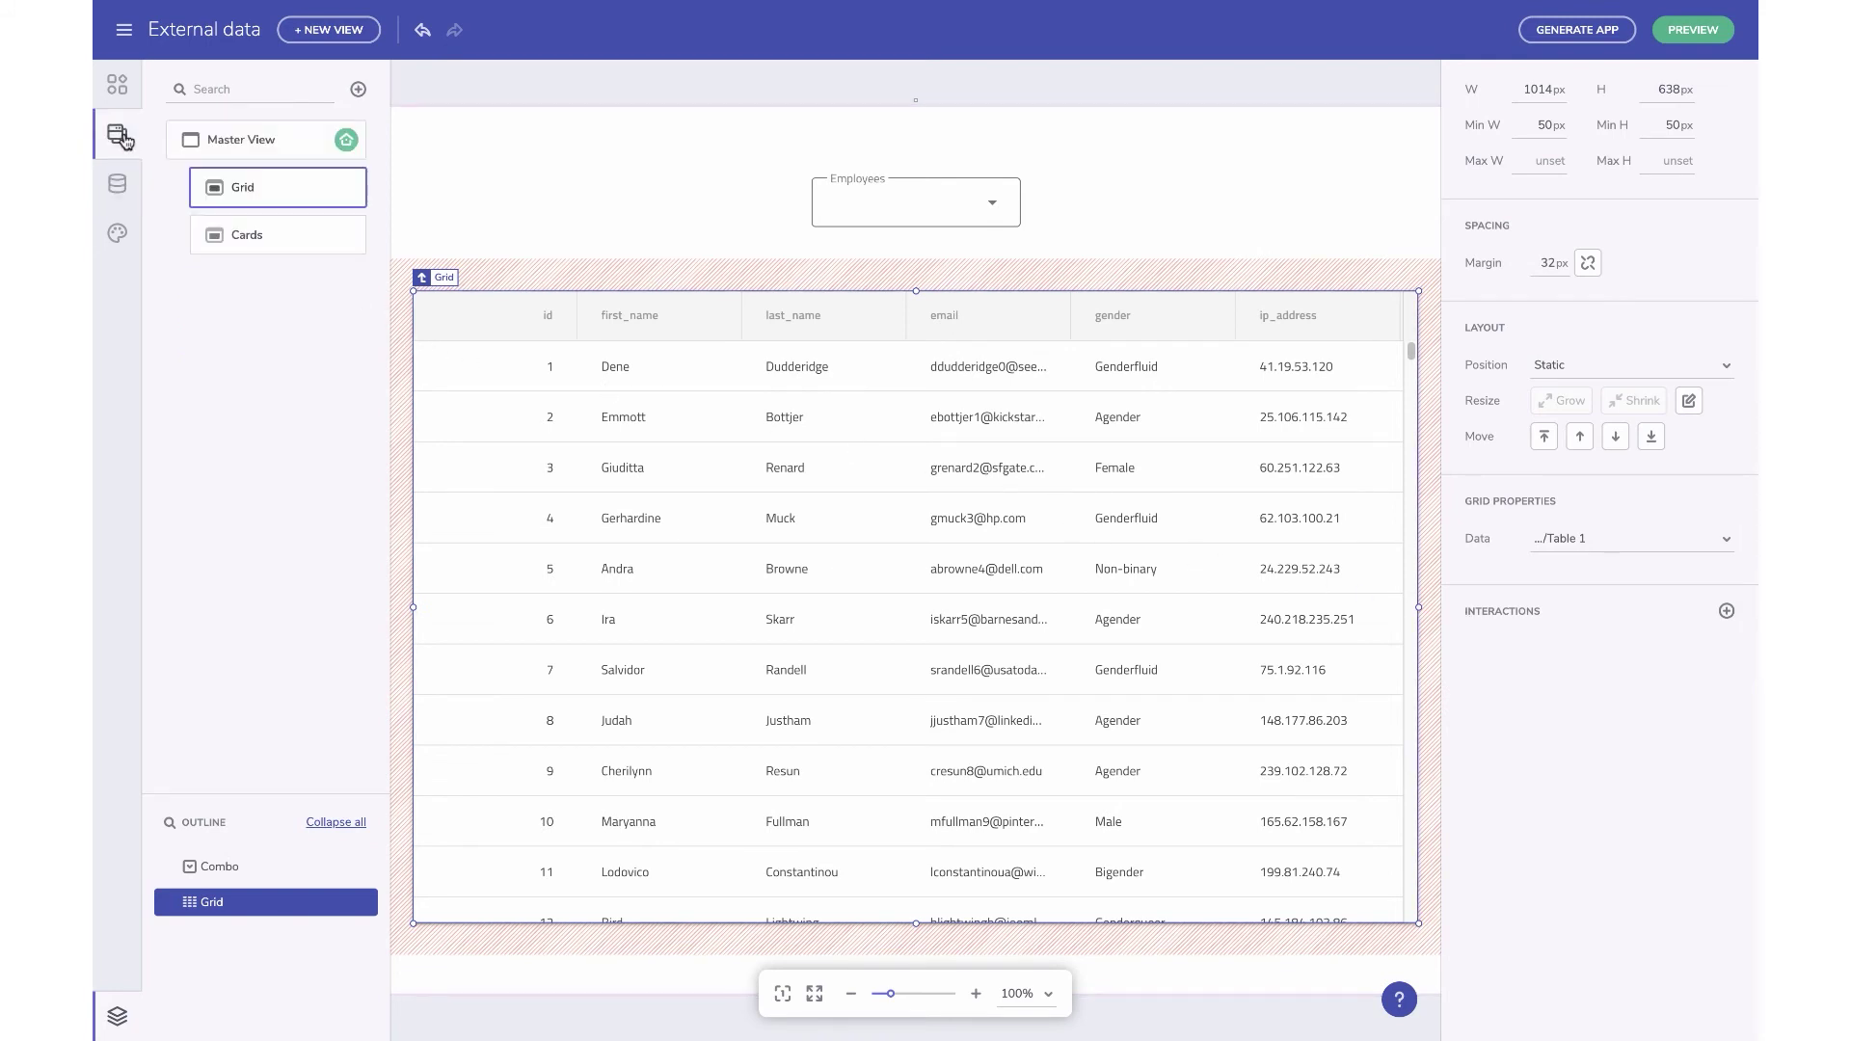
# - In the Cards view, set the card's Repeat Mode to Data over Northwind > Employees
pyautogui.click(305, 247)
pyautogui.click(629, 307)
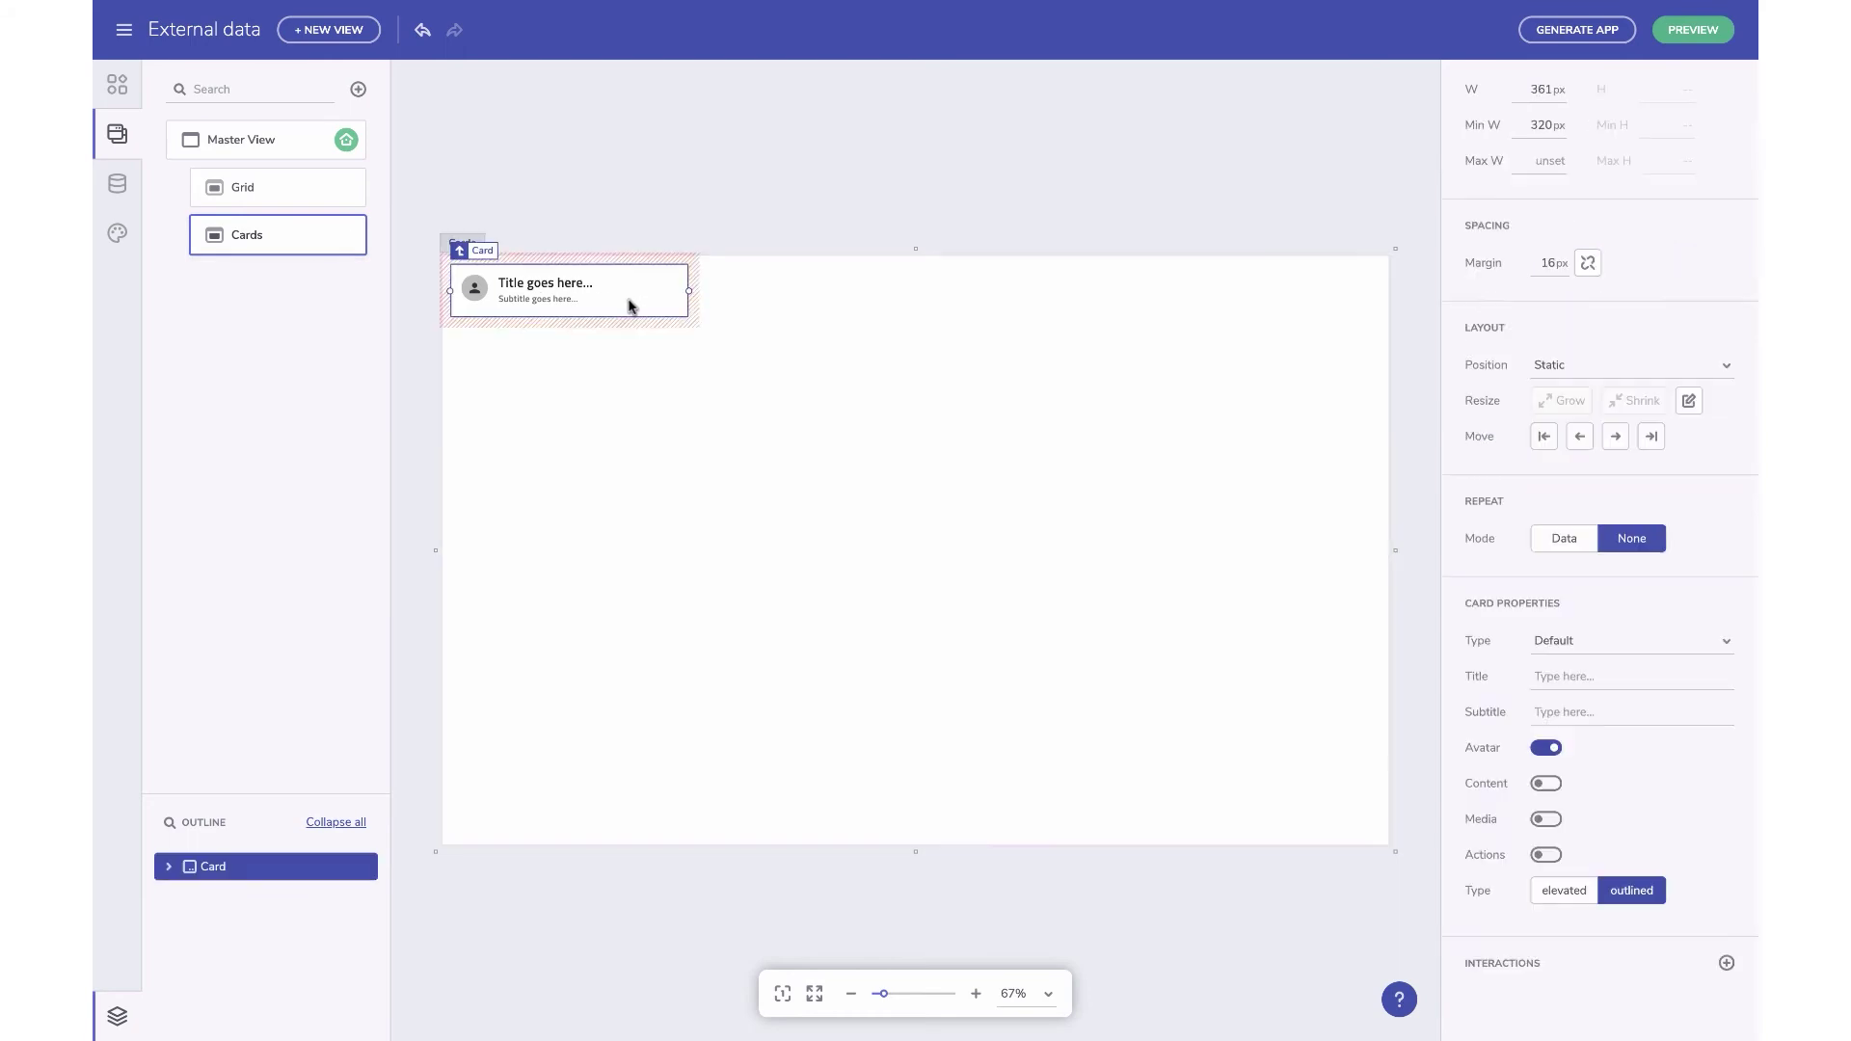
pyautogui.click(1563, 543)
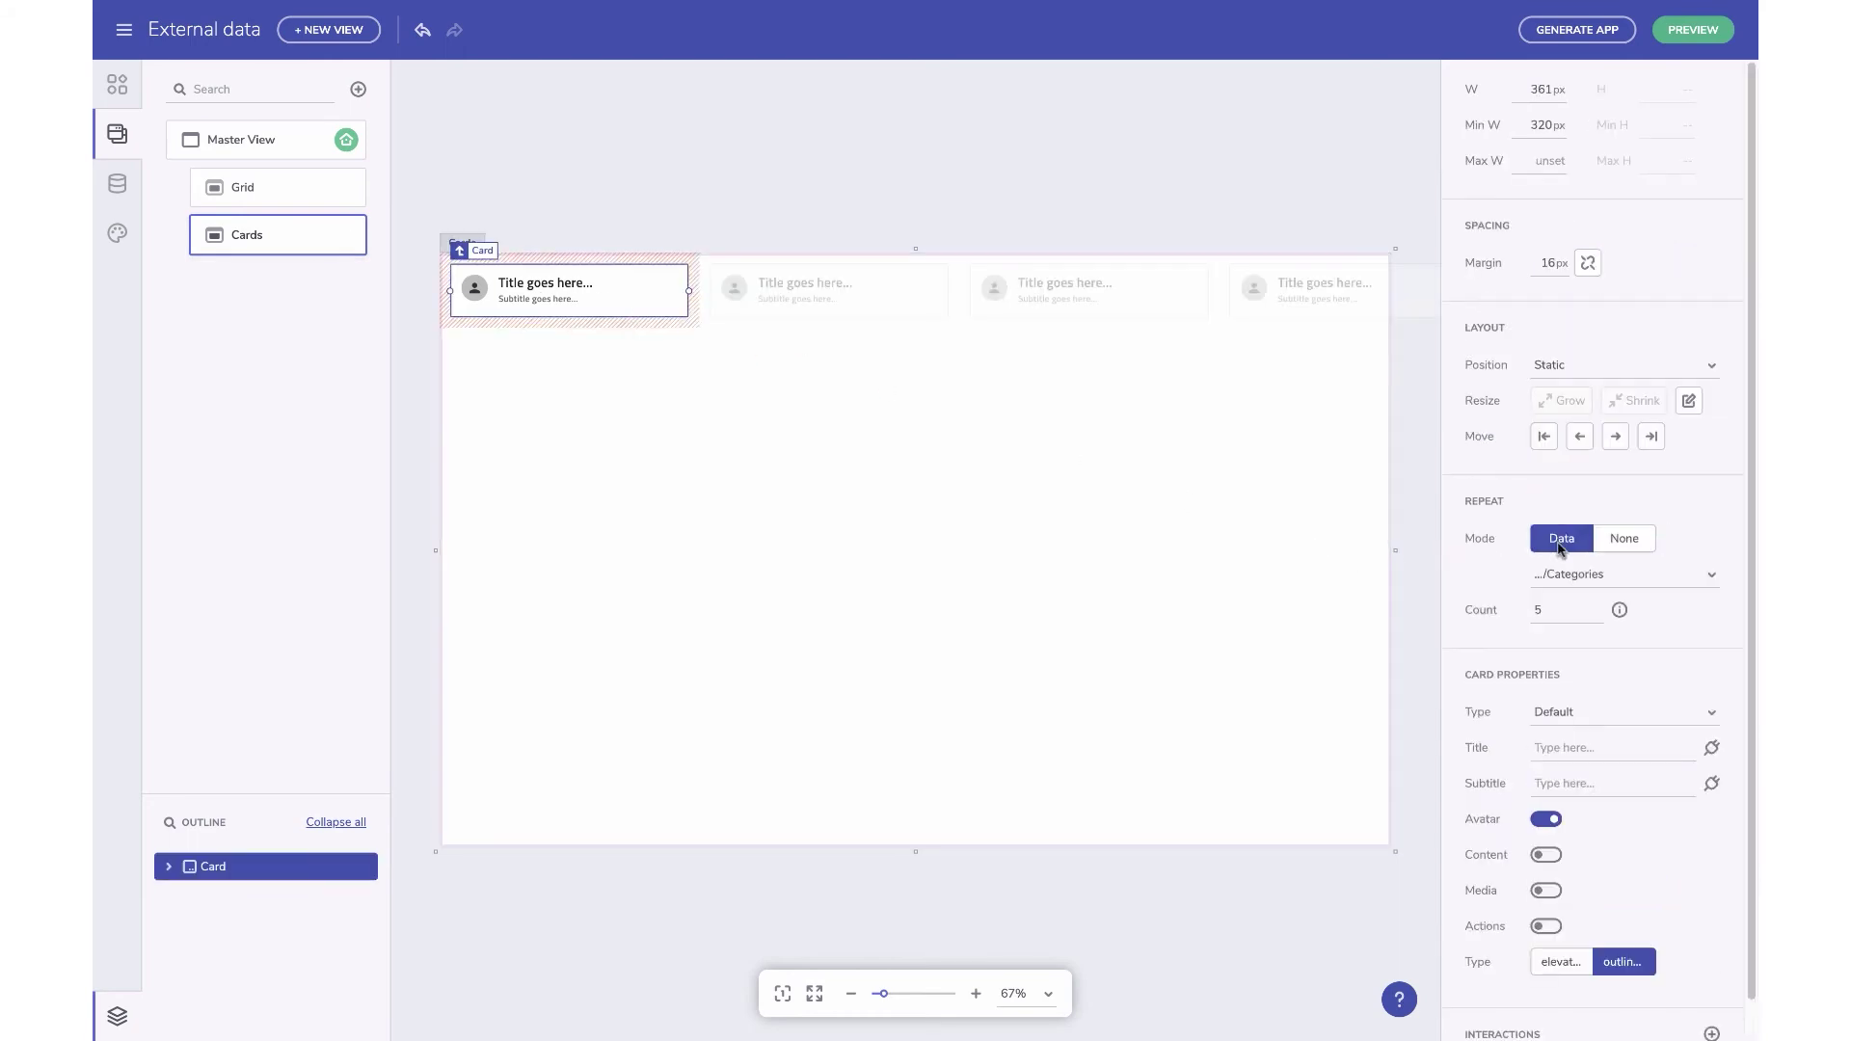
pyautogui.click(1598, 578)
pyautogui.moveTo(1593, 607)
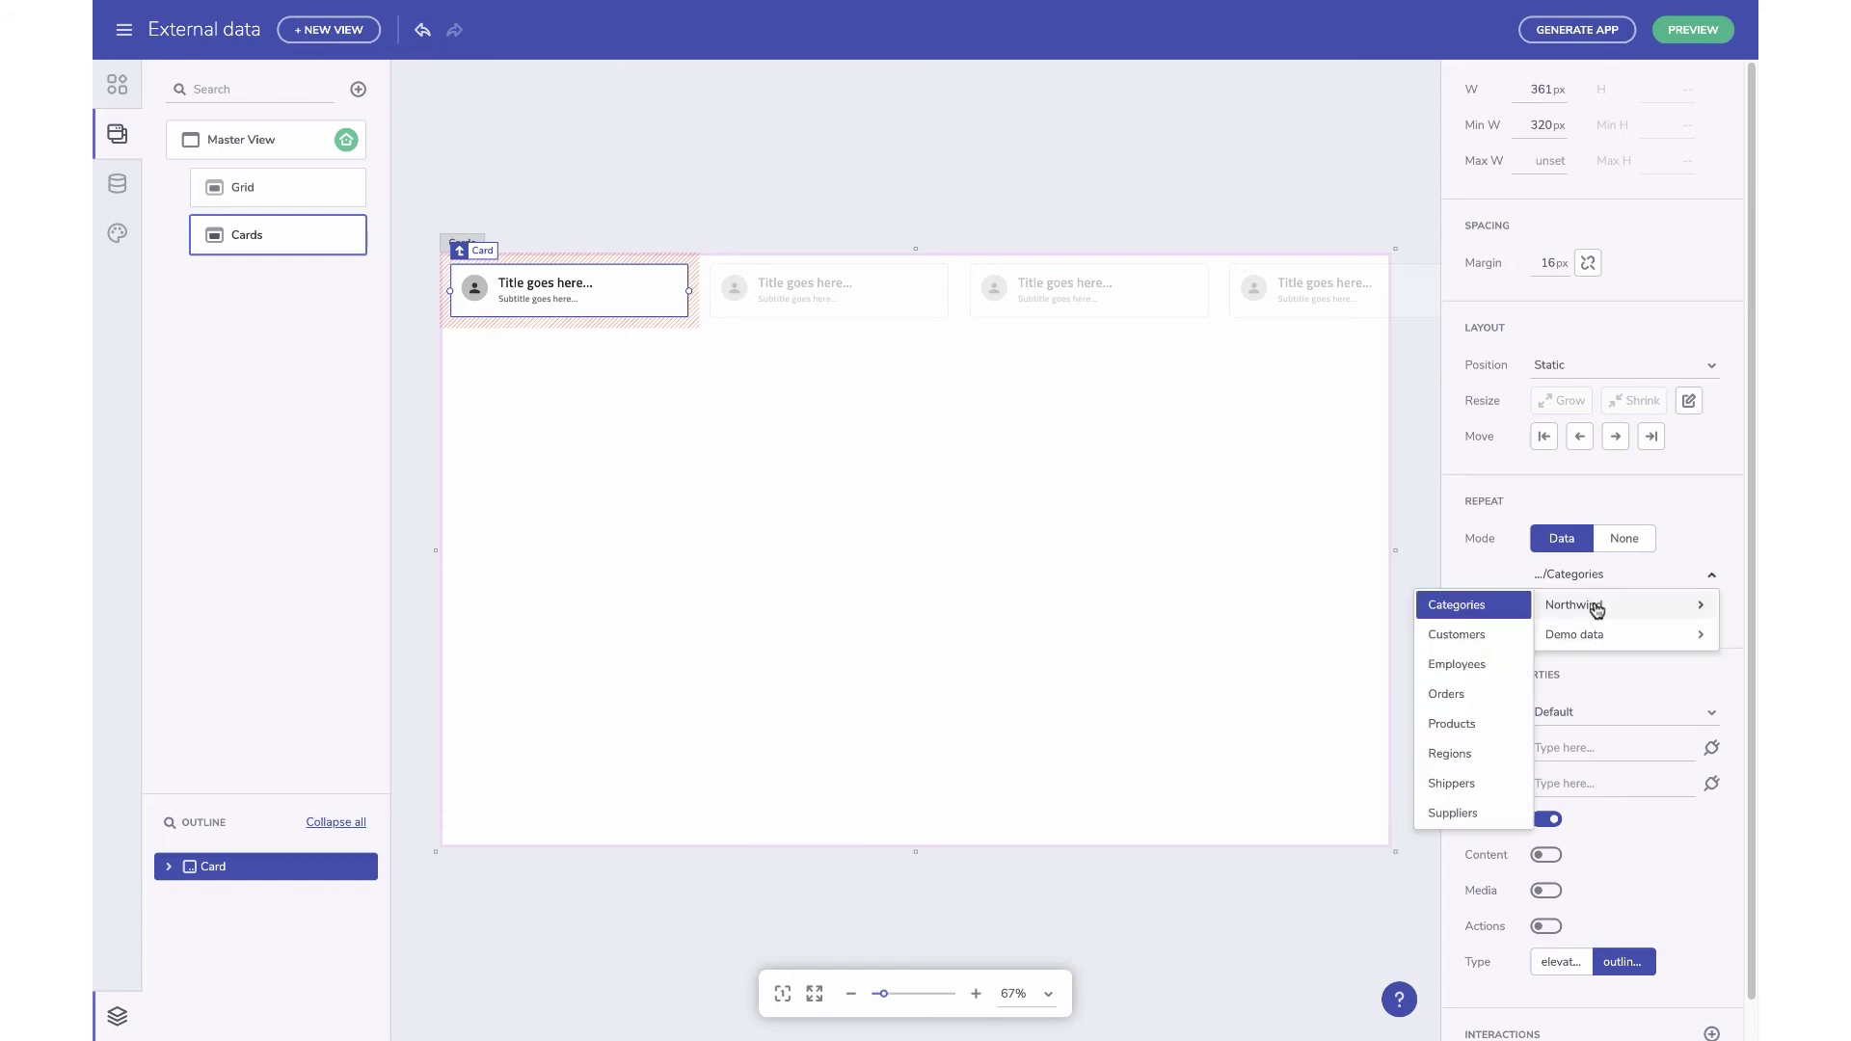
pyautogui.click(1447, 671)
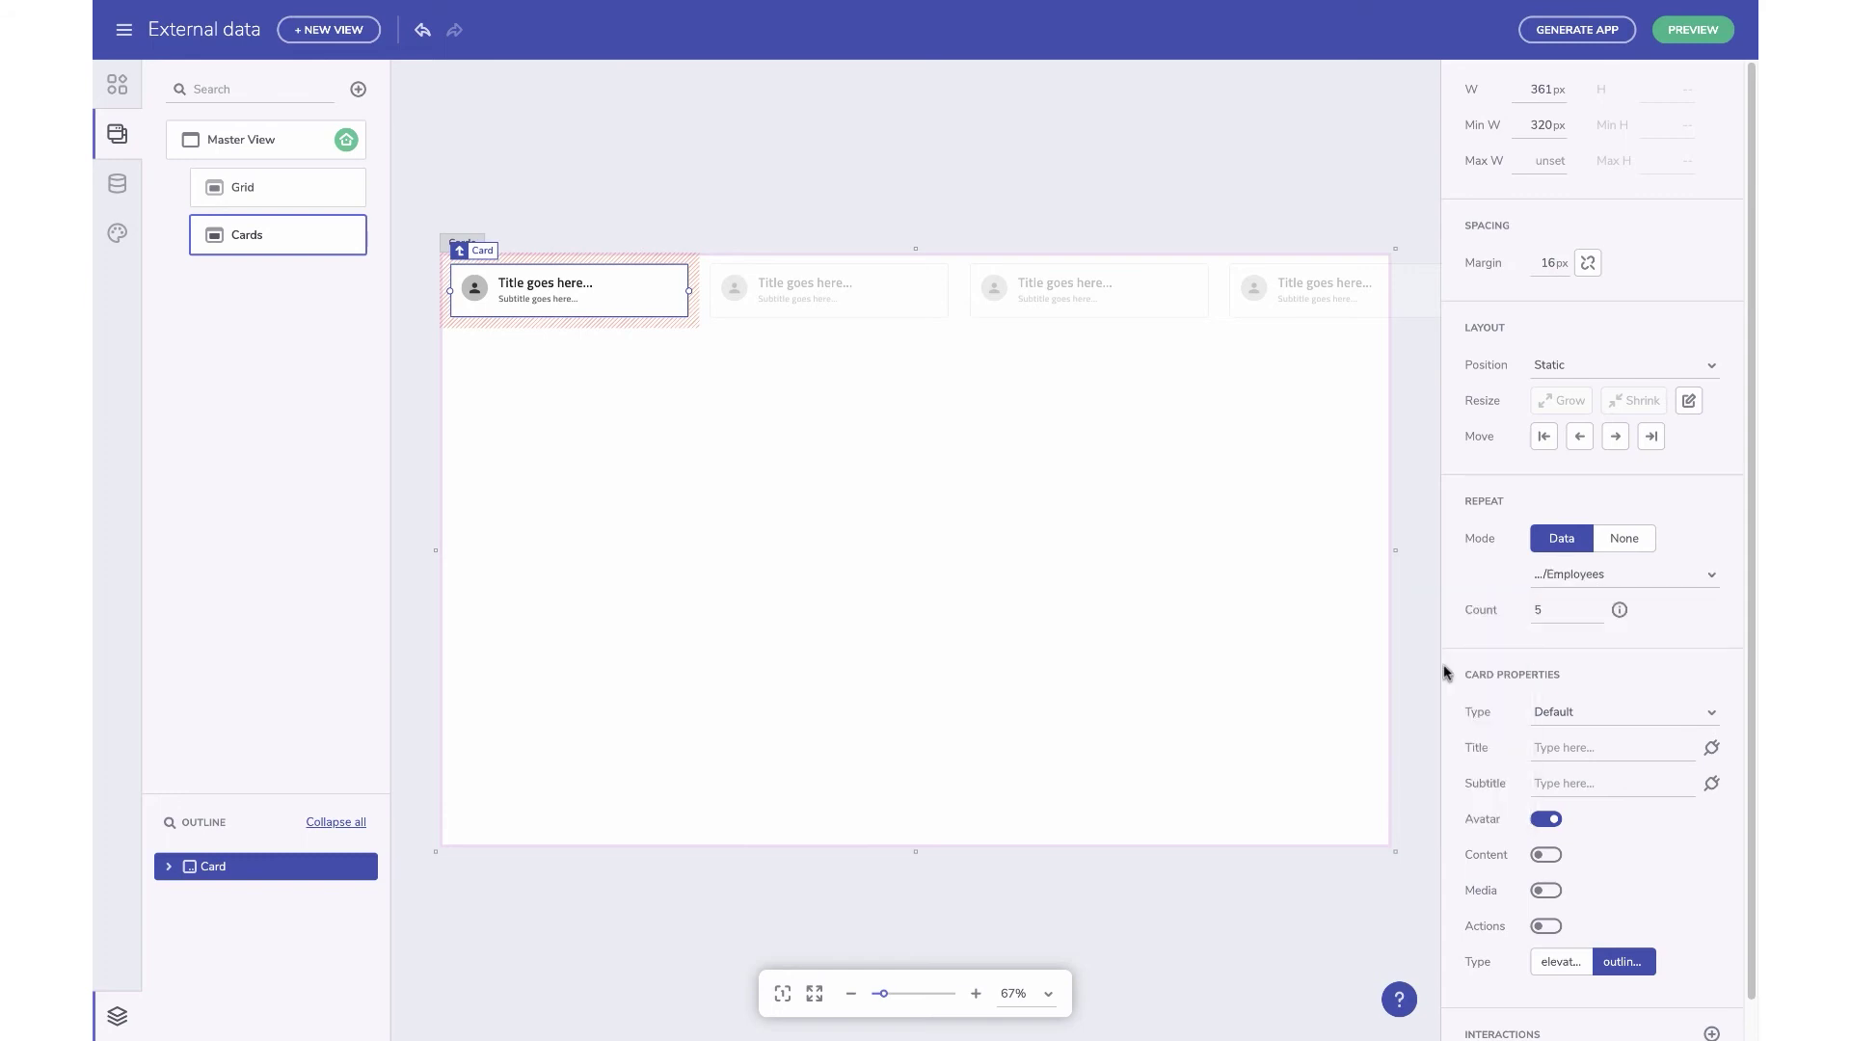
# - Bind the card Title to lastName and Subtitle to title
pyautogui.click(1714, 750)
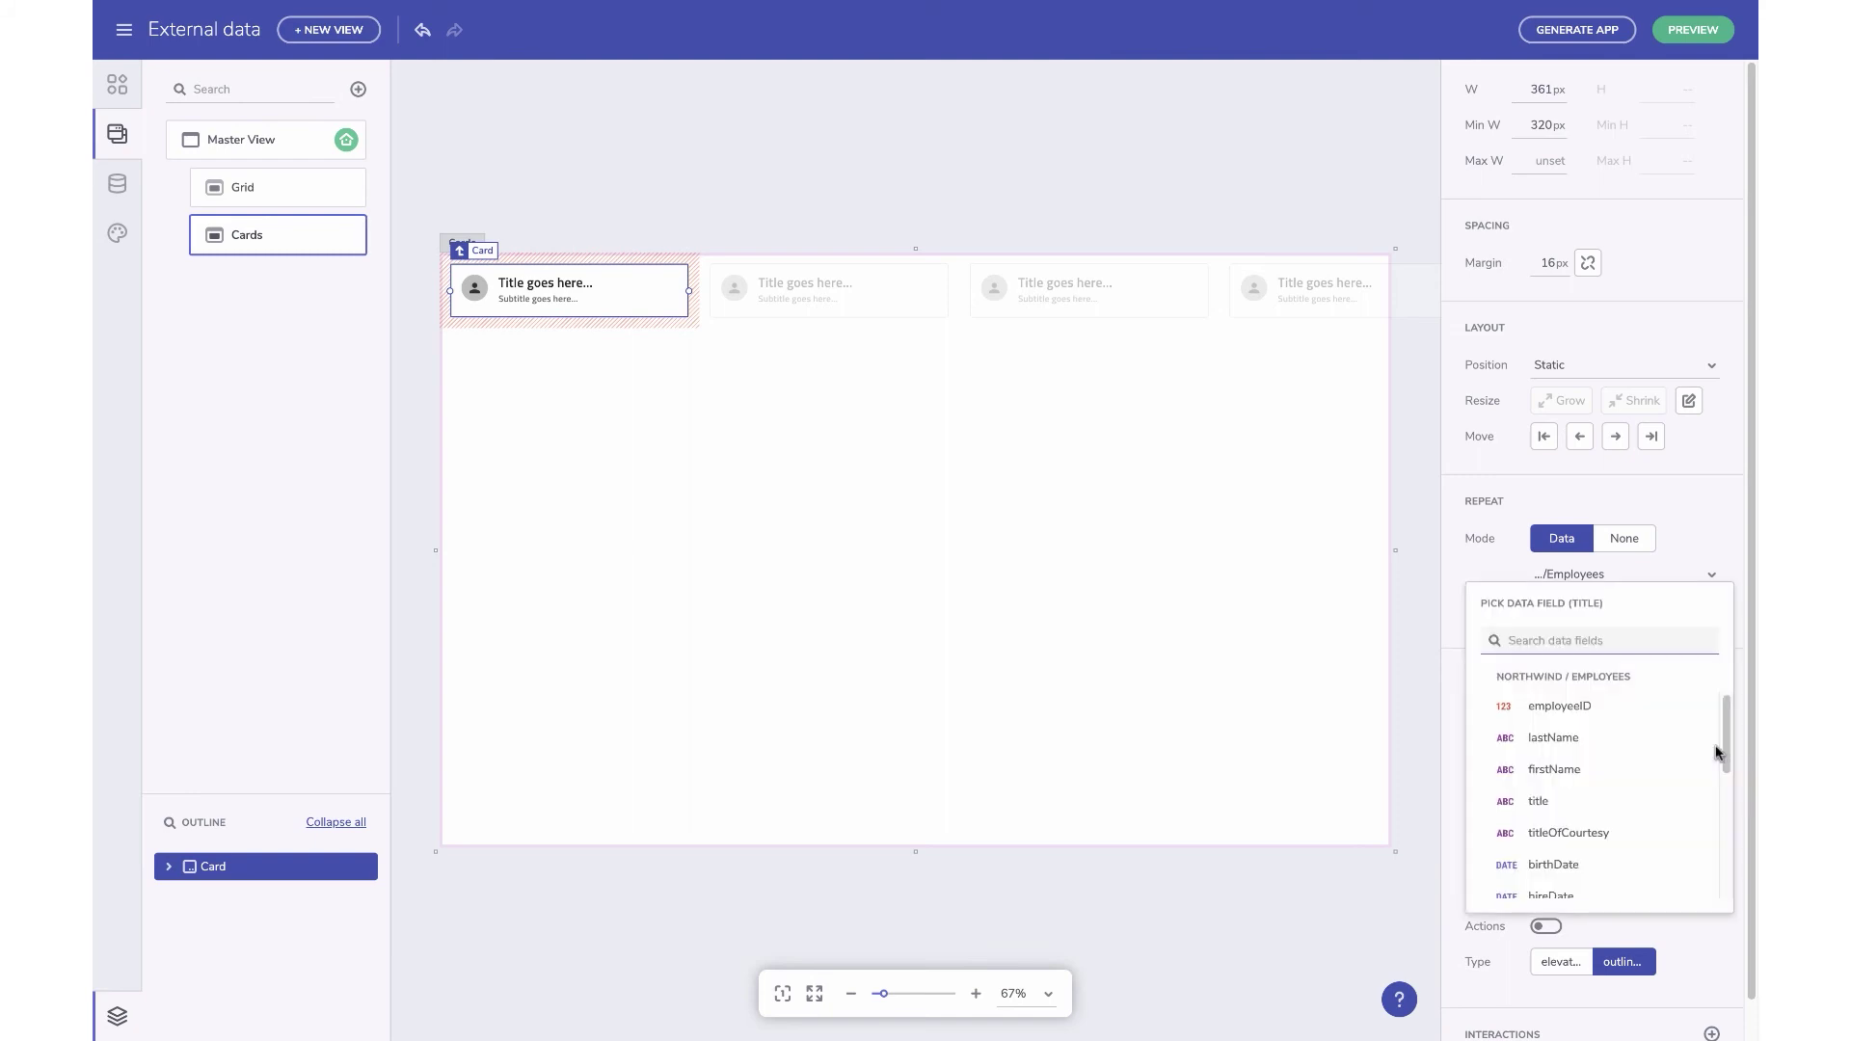
pyautogui.click(1604, 748)
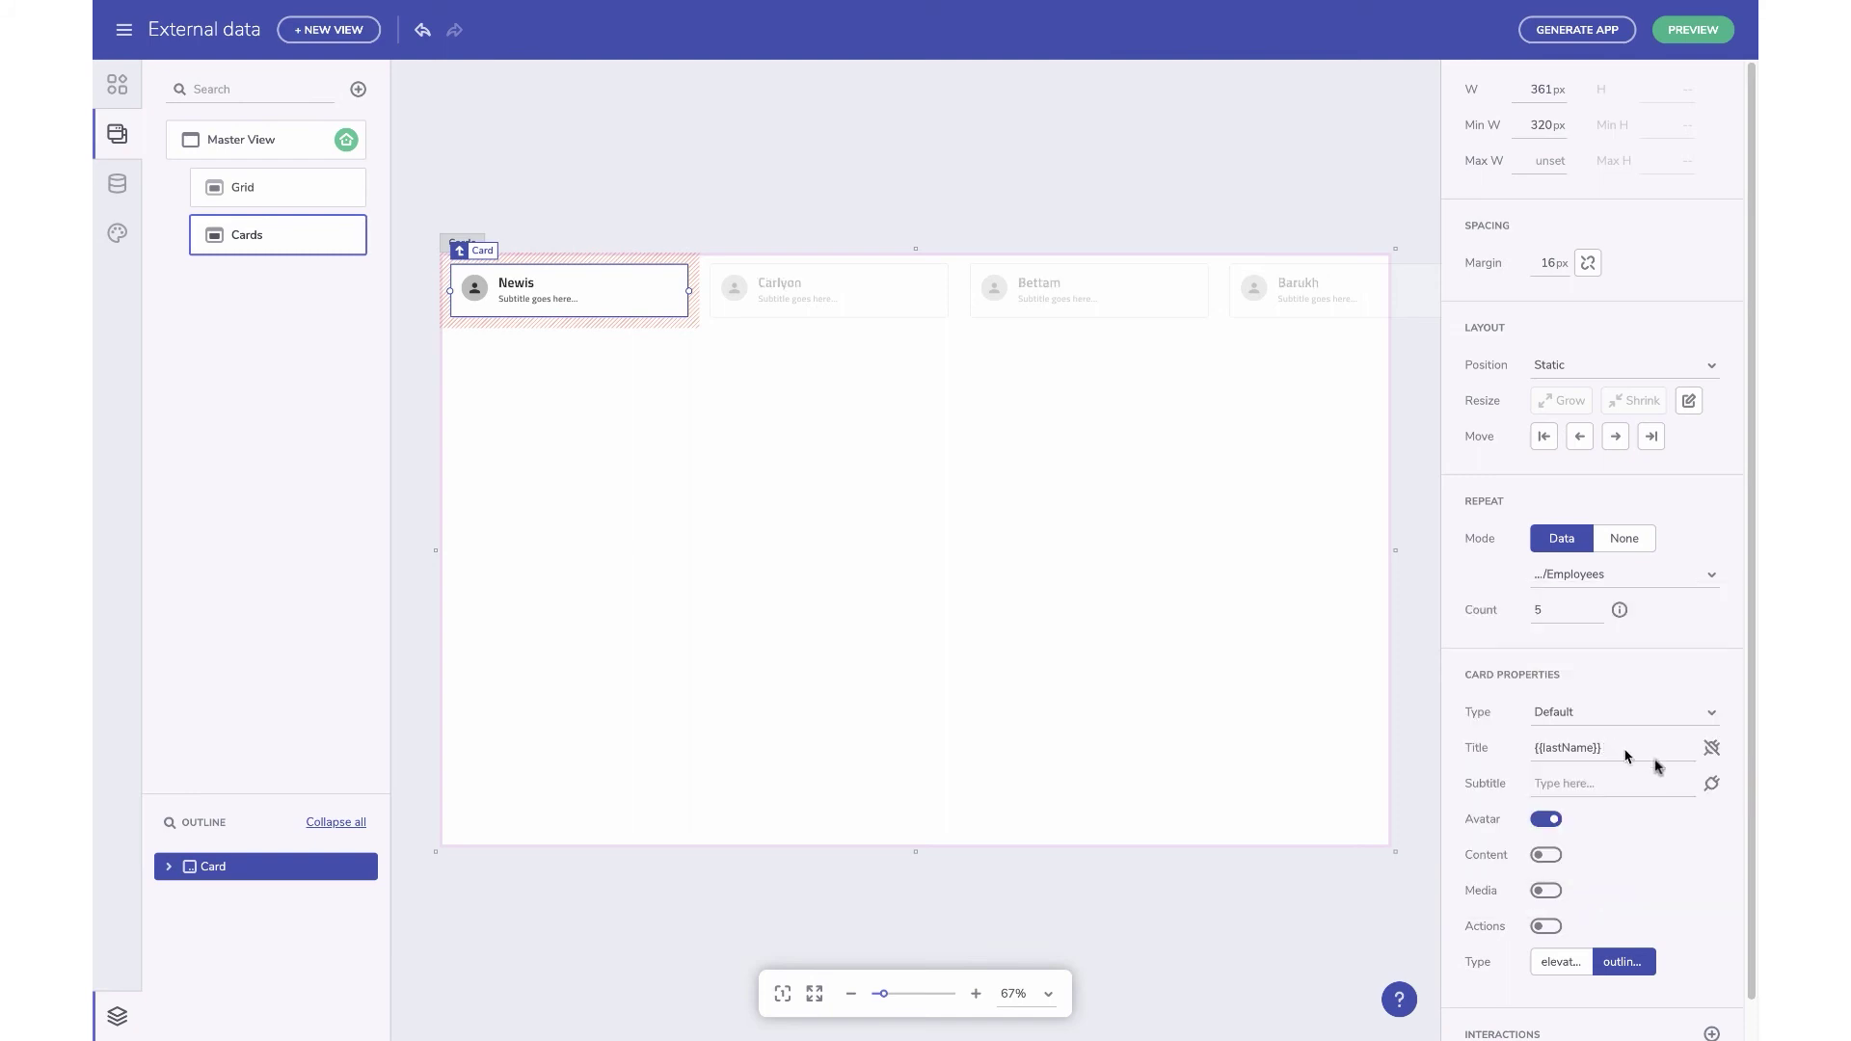
pyautogui.click(1710, 792)
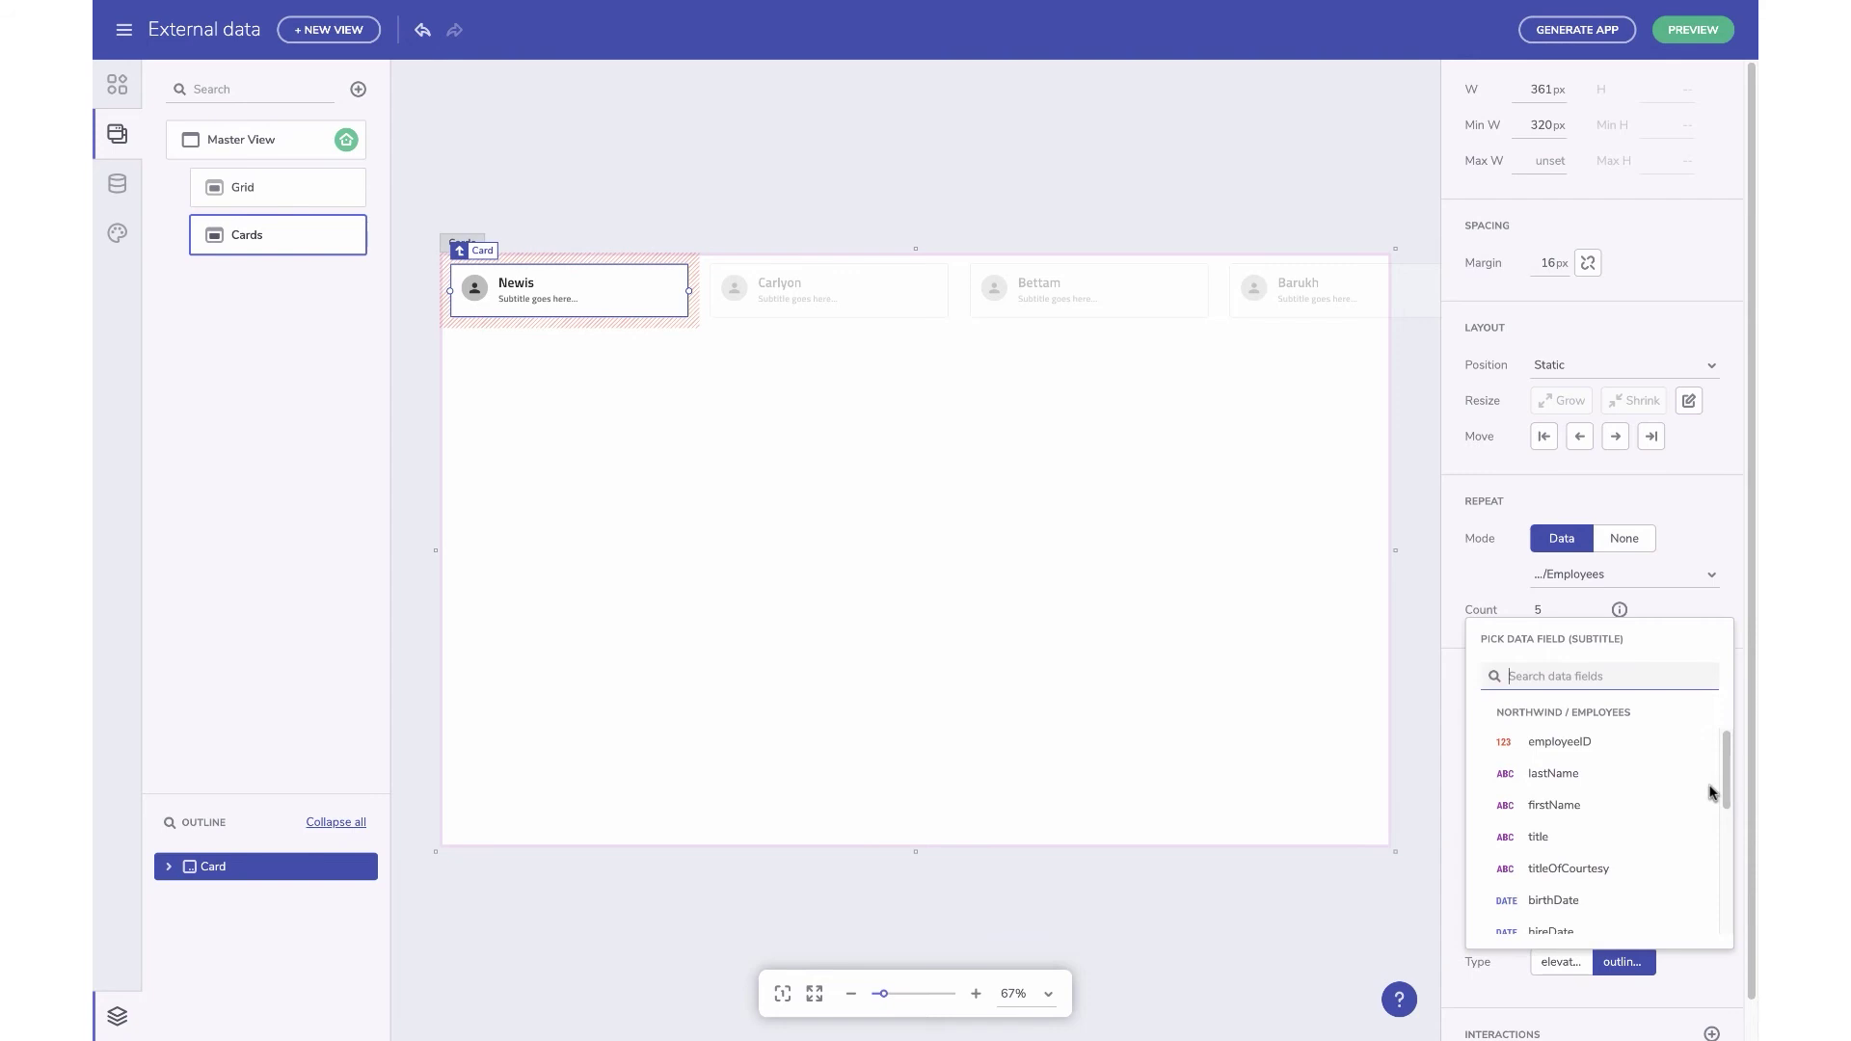
pyautogui.click(1568, 838)
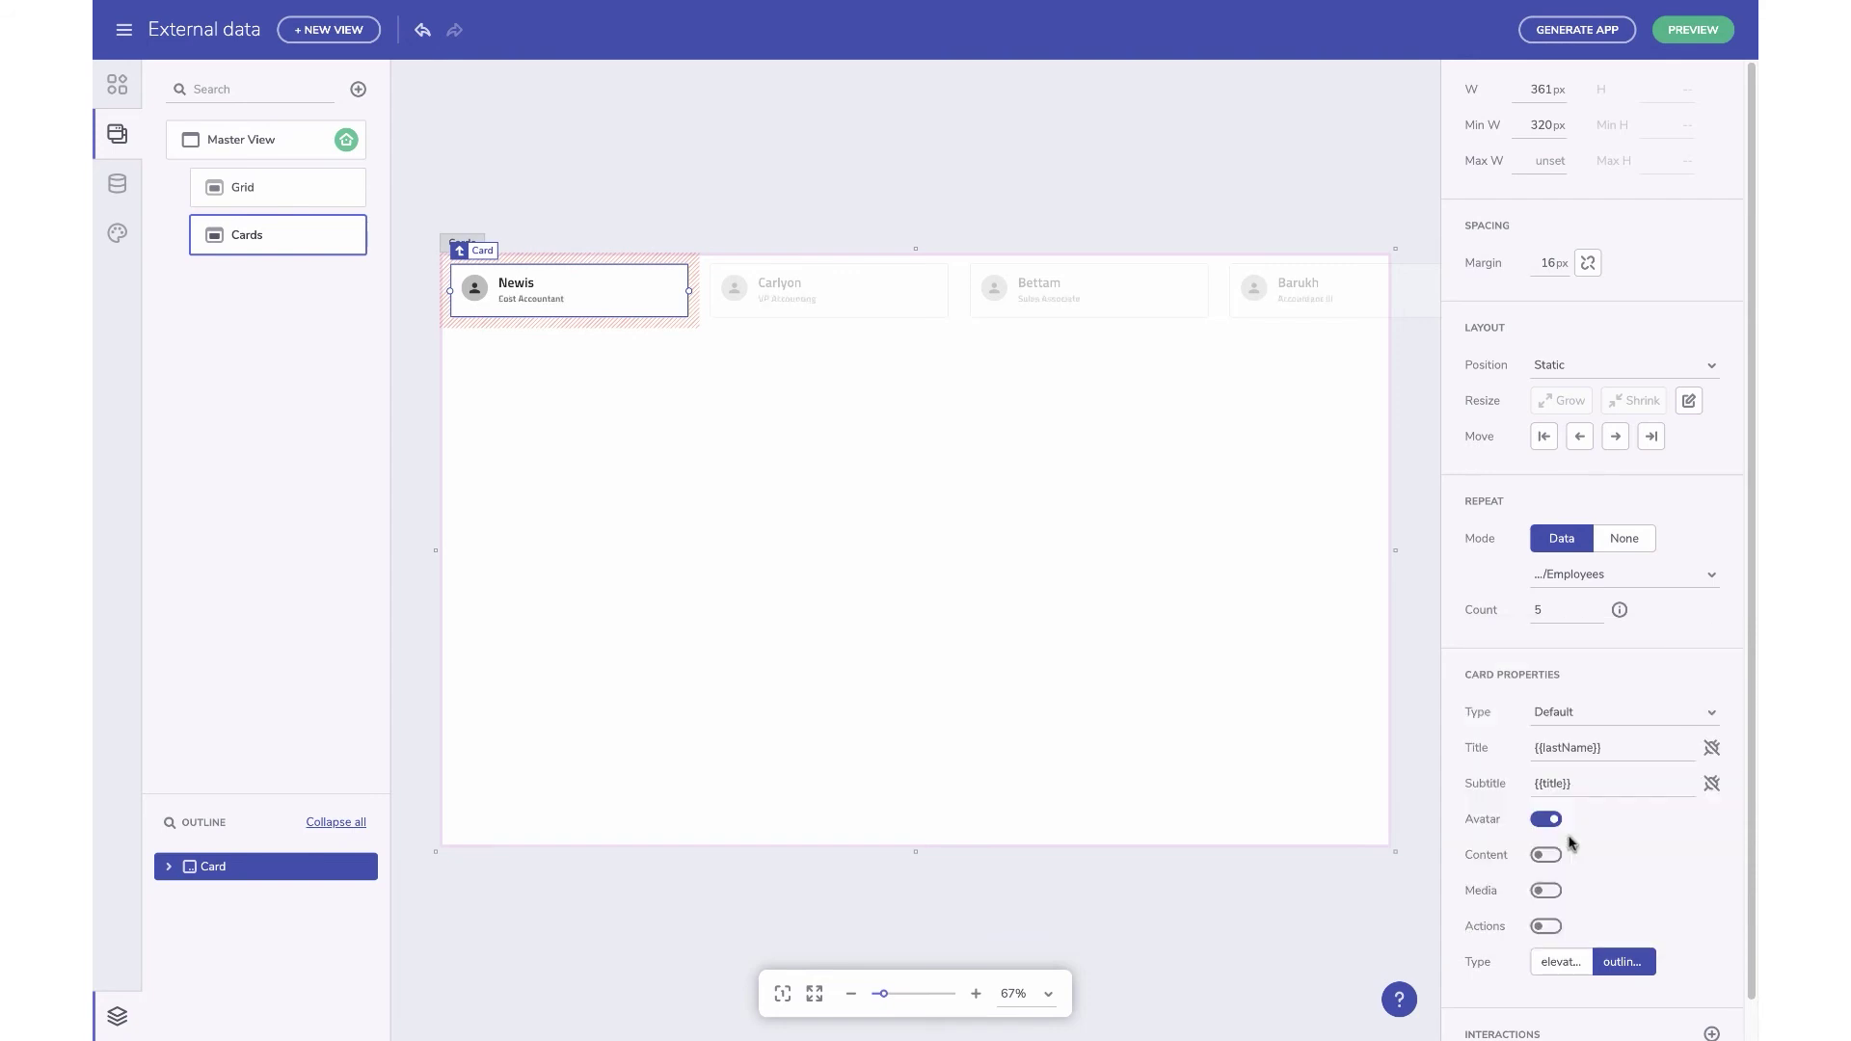
# - Set the first card's avatar Type to Image with Image Url bound to avatarUrl
pyautogui.click(475, 288)
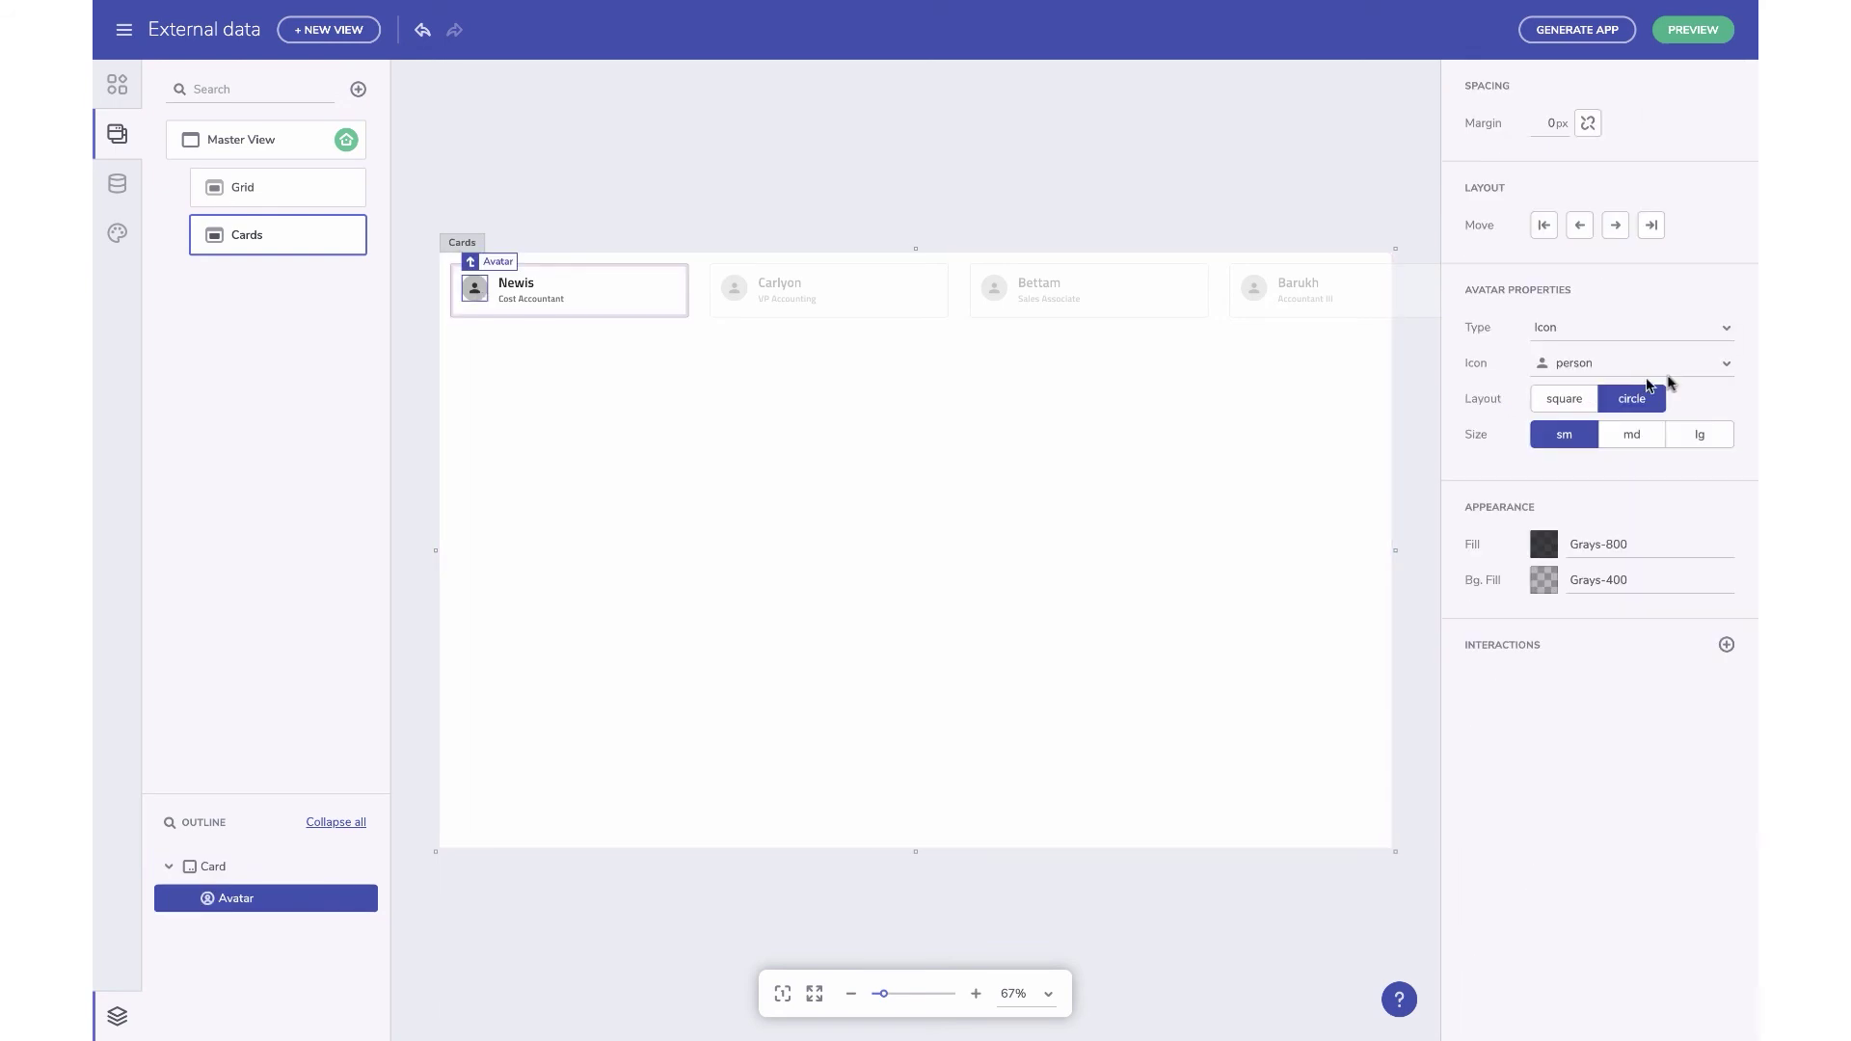
pyautogui.click(1674, 334)
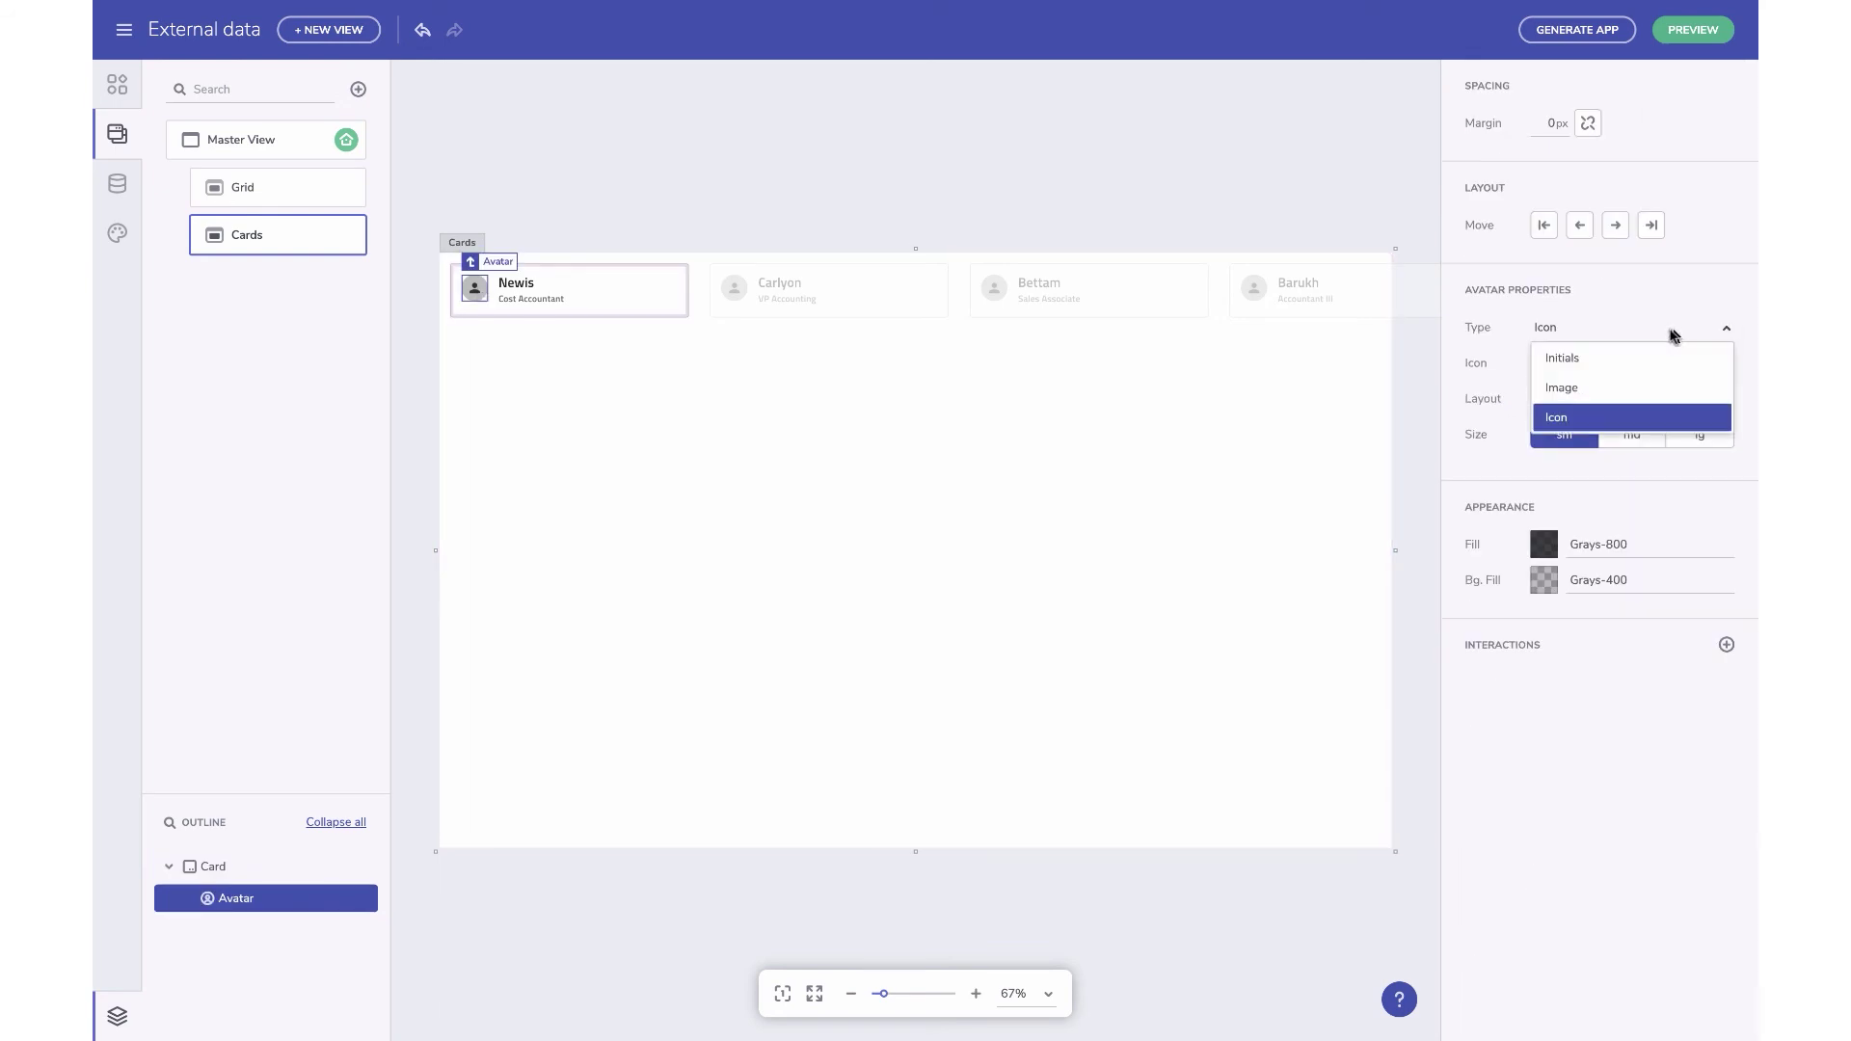
pyautogui.click(1625, 386)
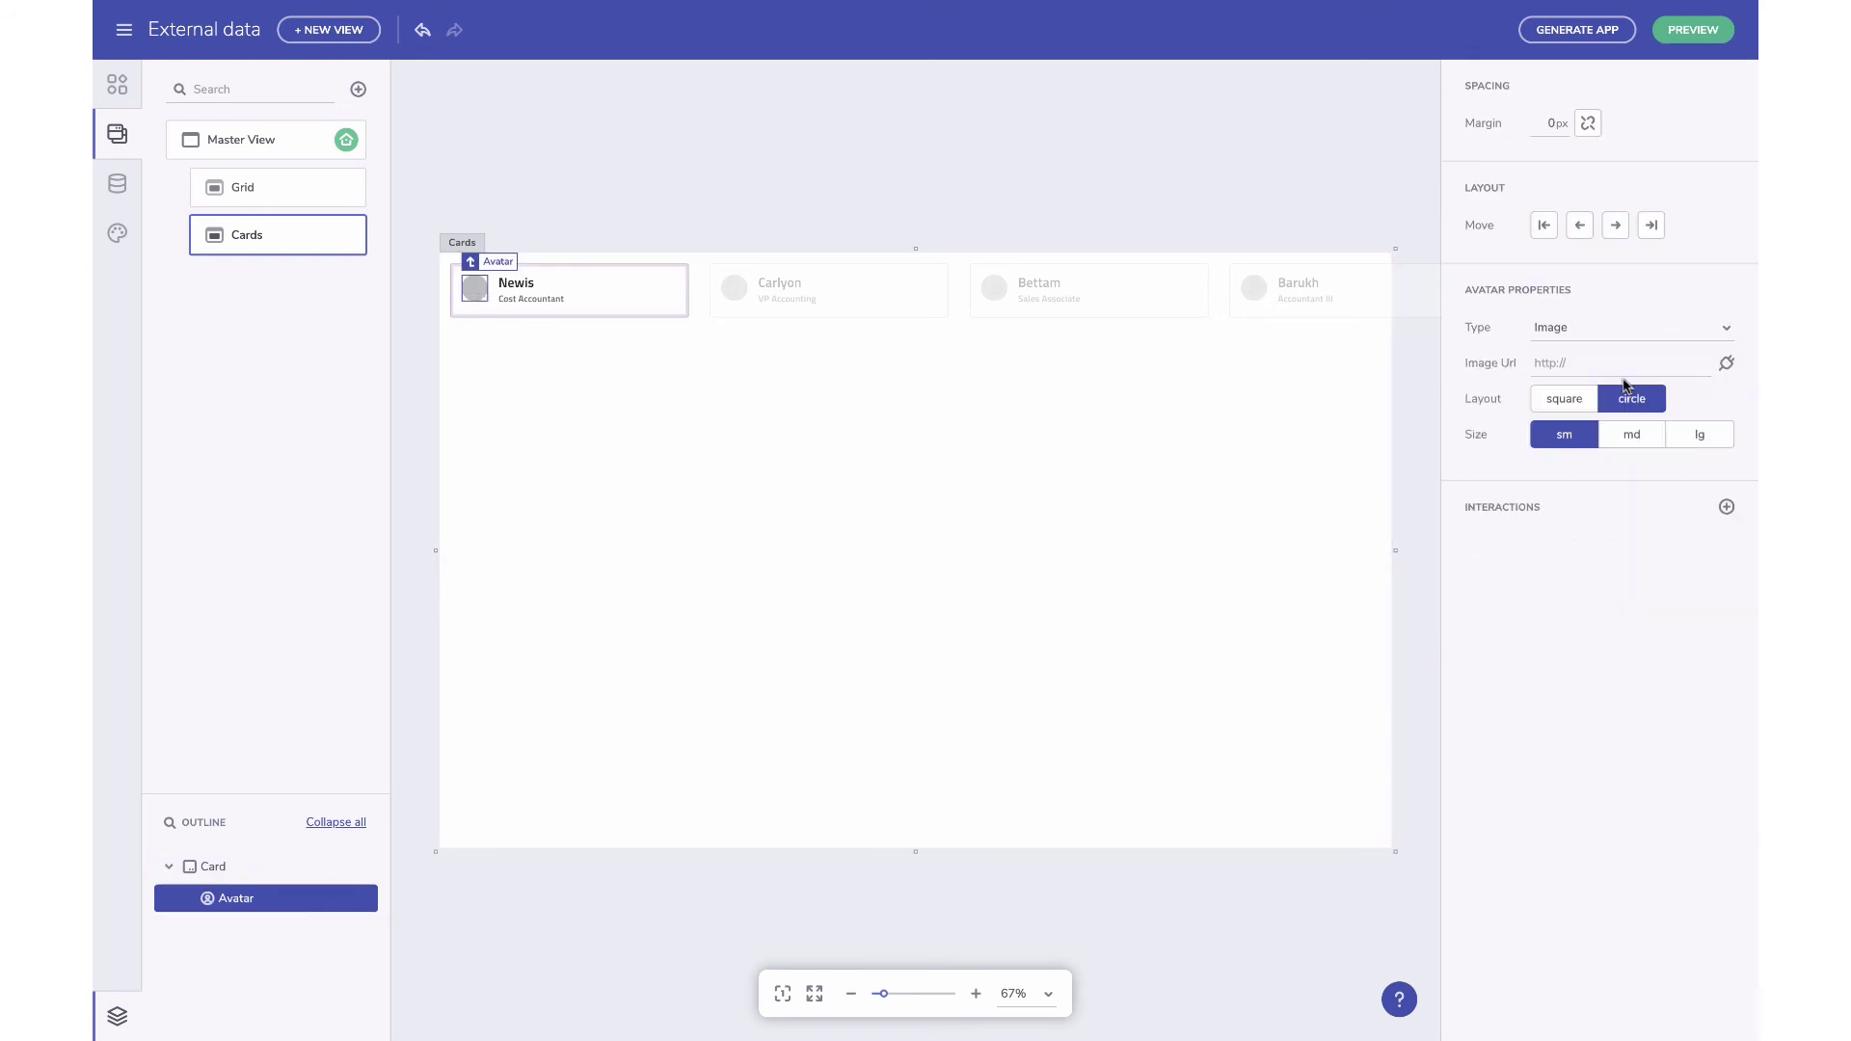
pyautogui.click(1731, 364)
pyautogui.scroll(-5, 1592, 417)
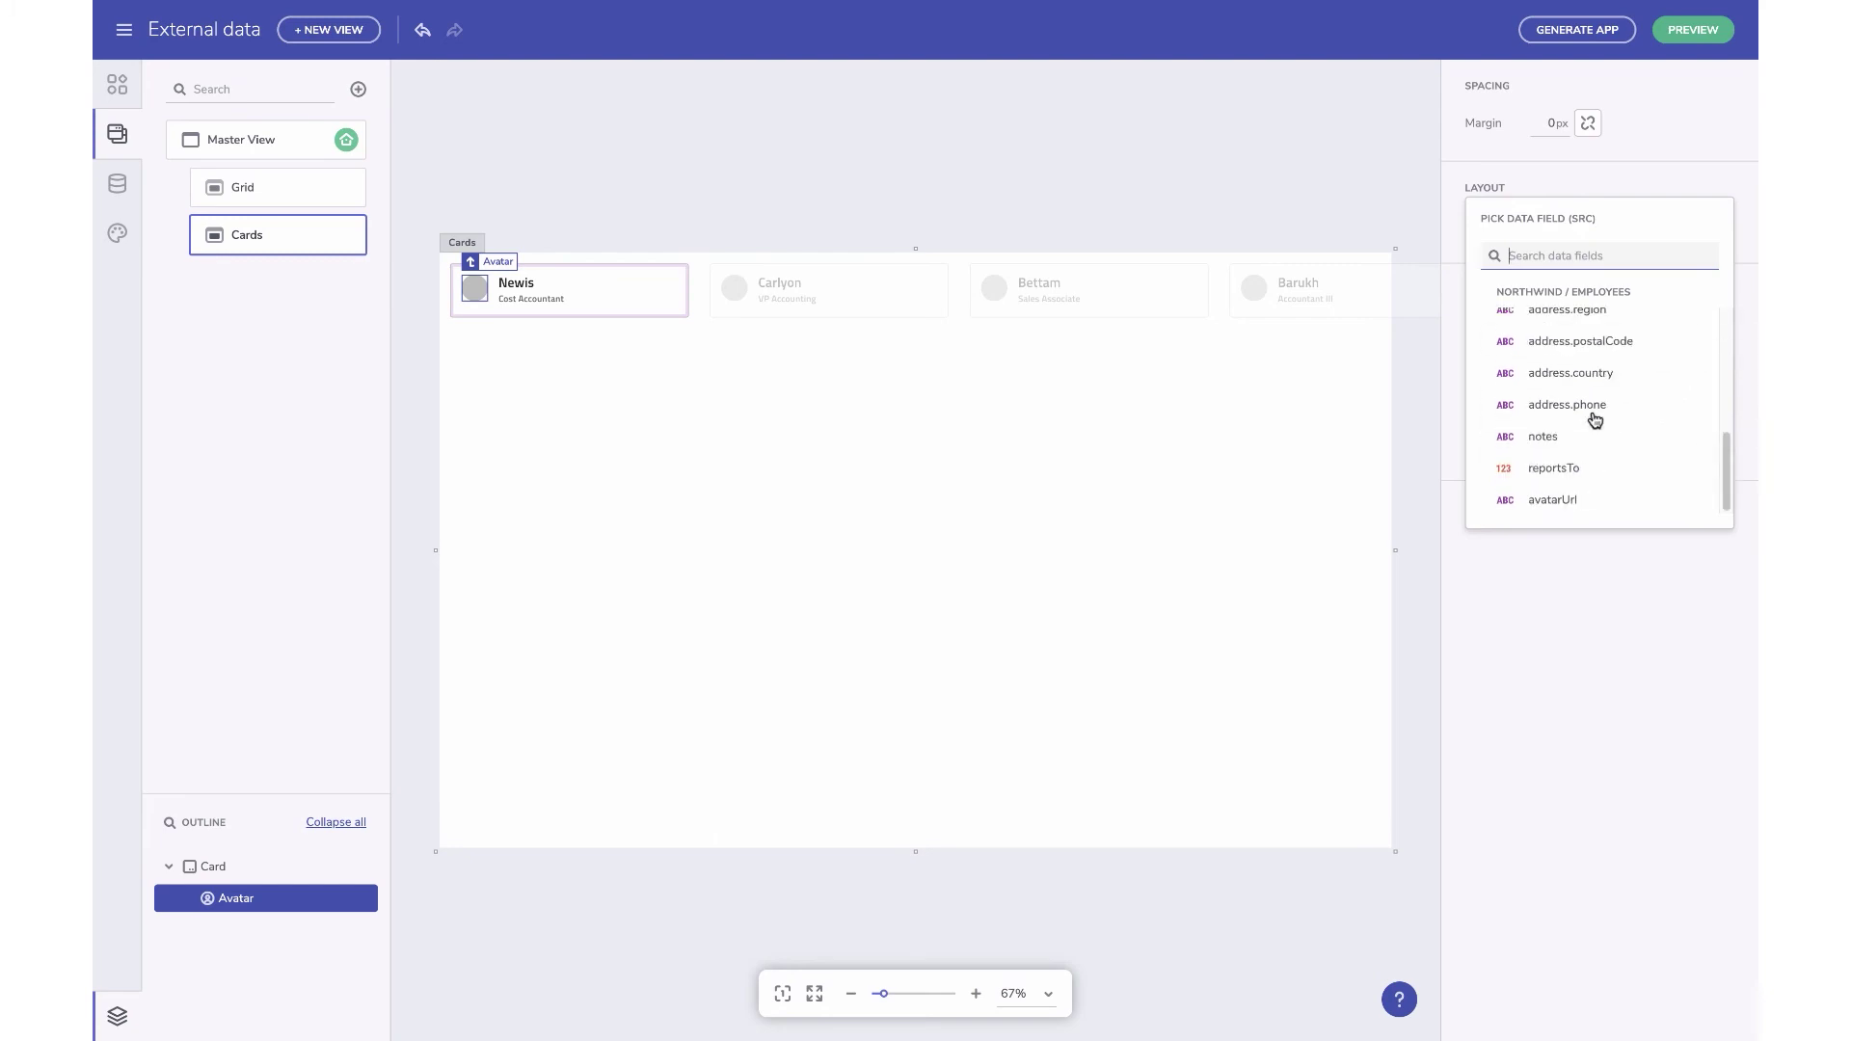
pyautogui.click(1555, 501)
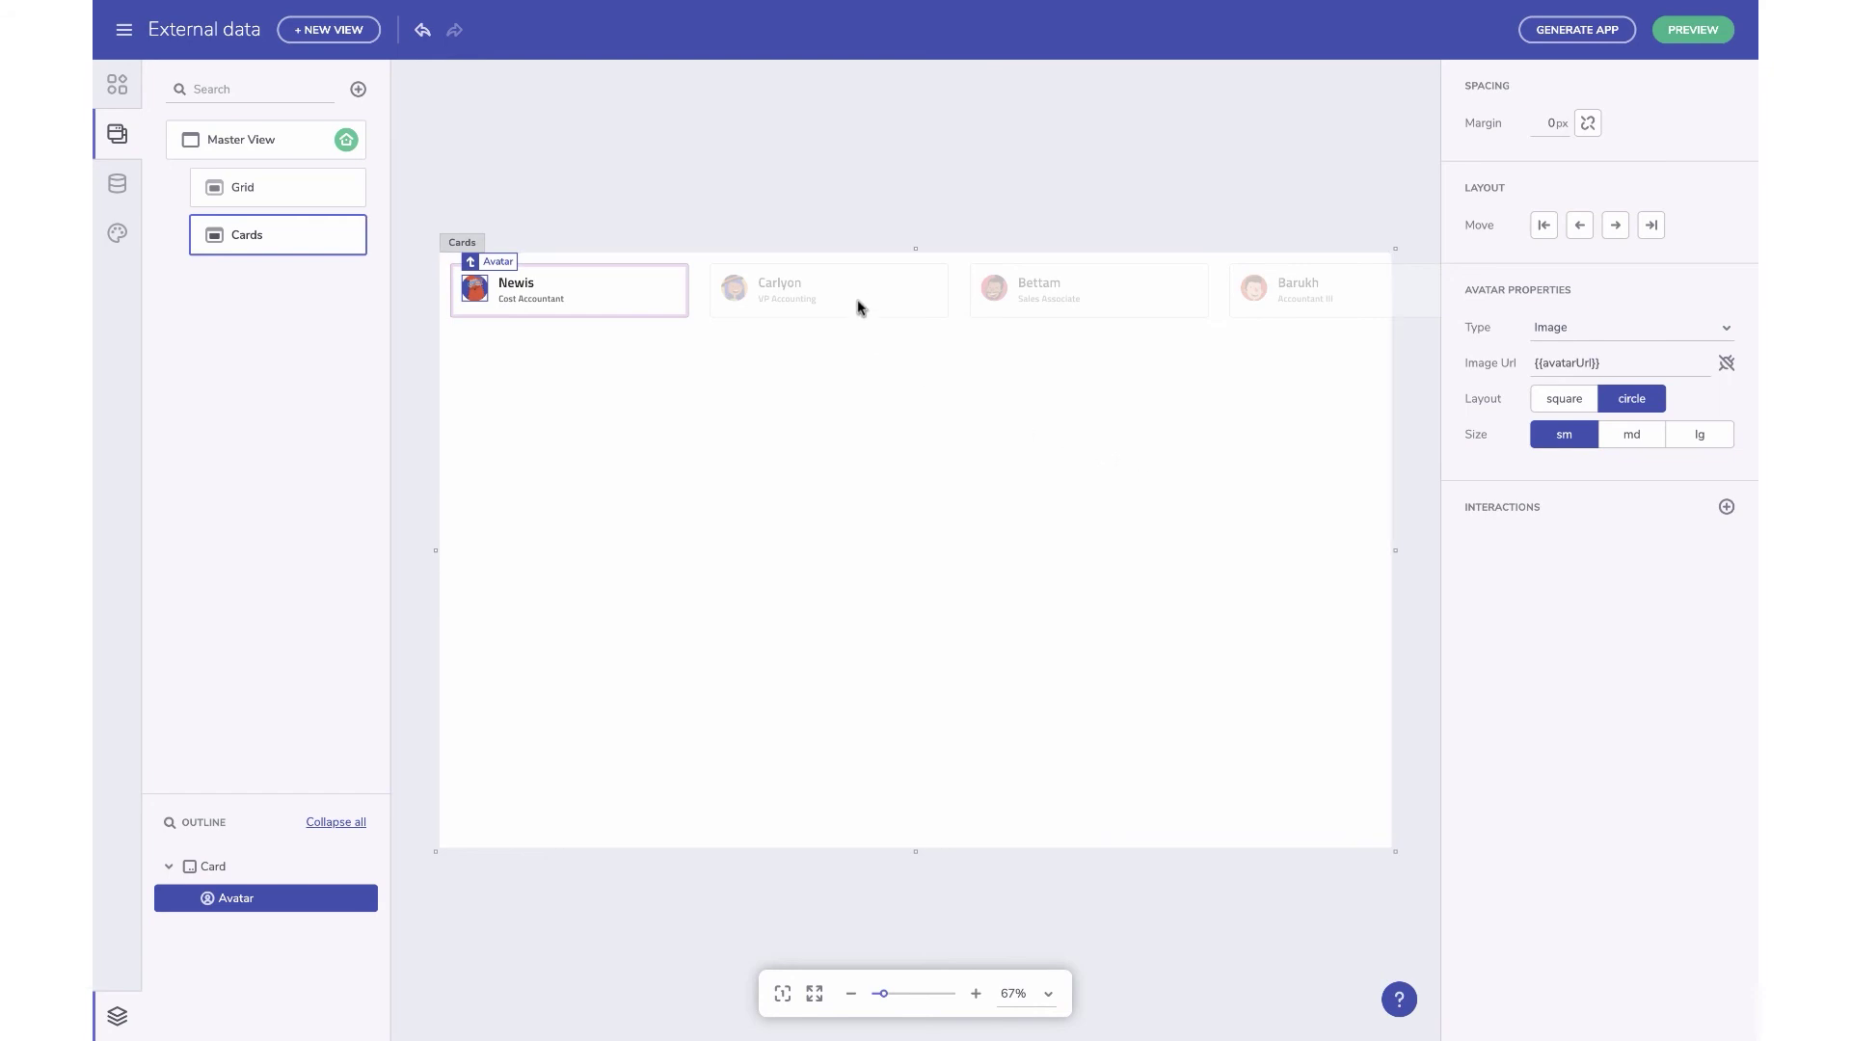
# - Set the Cards canvas Wrapping to Wrap and Overflow to Auto
pyautogui.click(1244, 378)
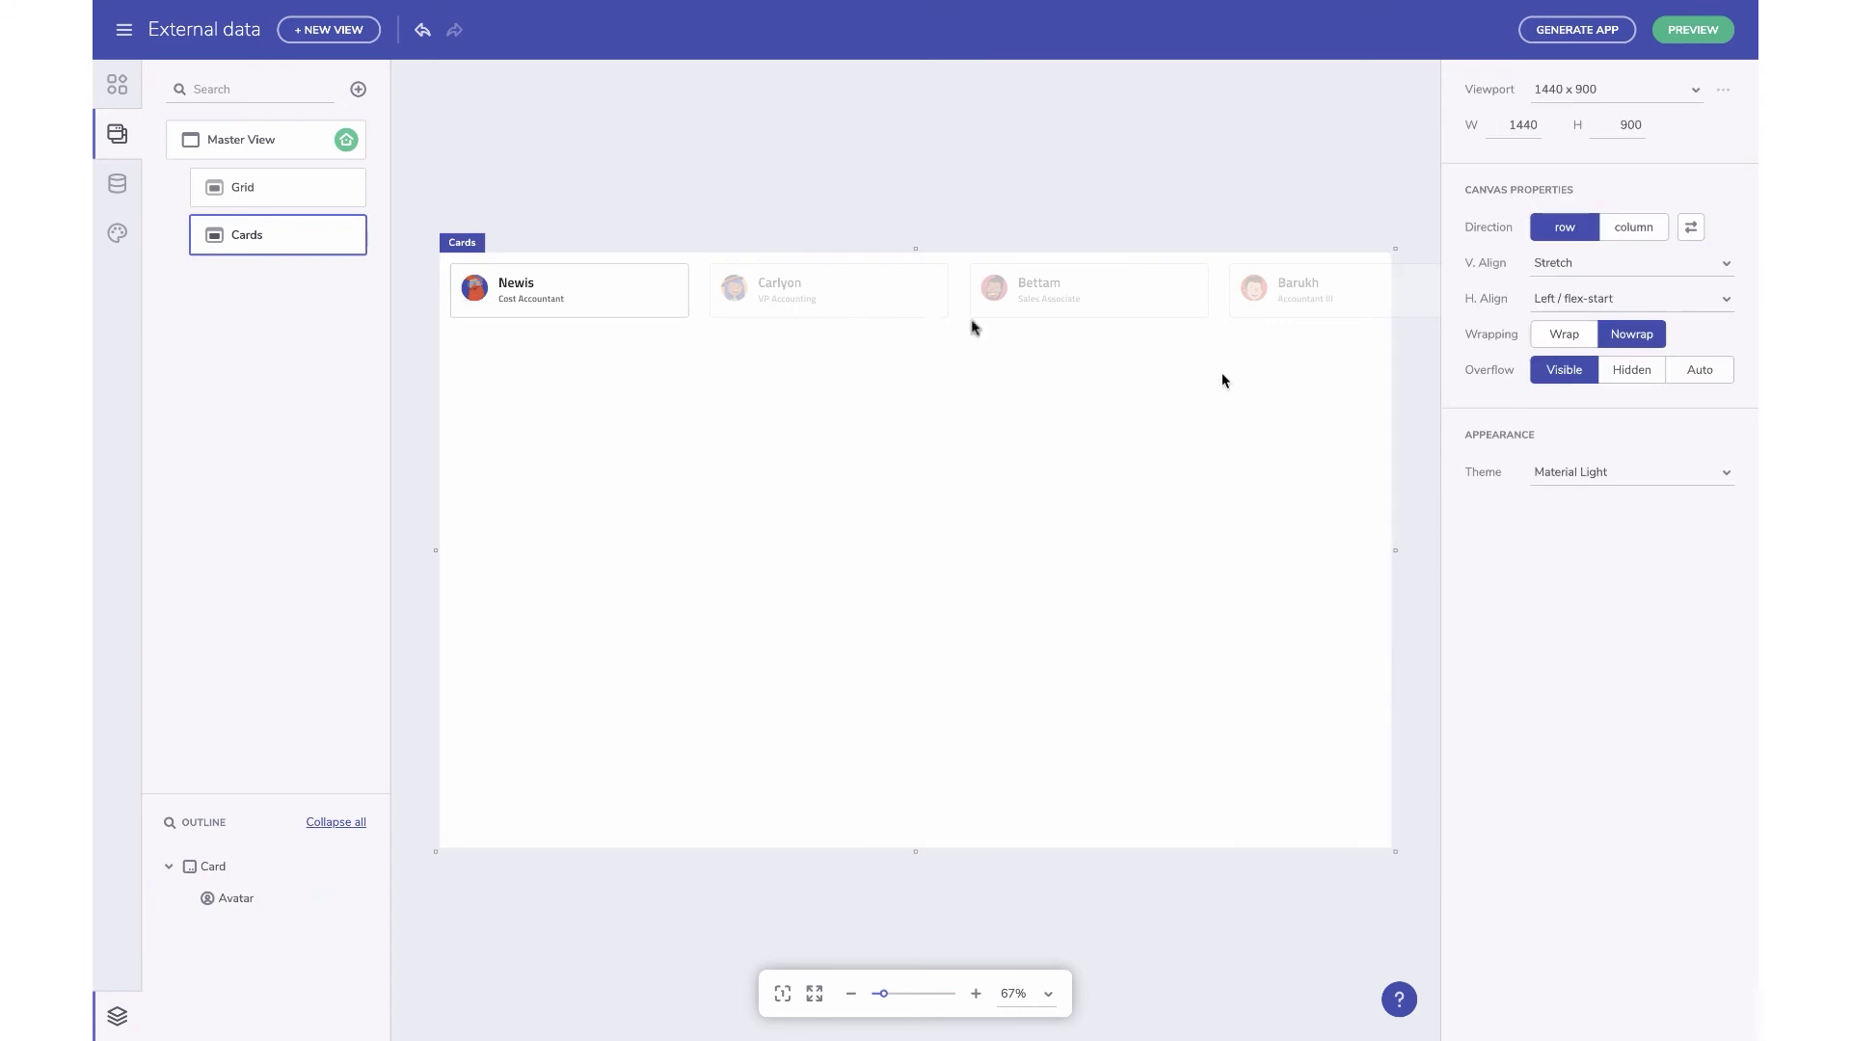
pyautogui.click(595, 304)
pyautogui.doubleClick(1550, 617)
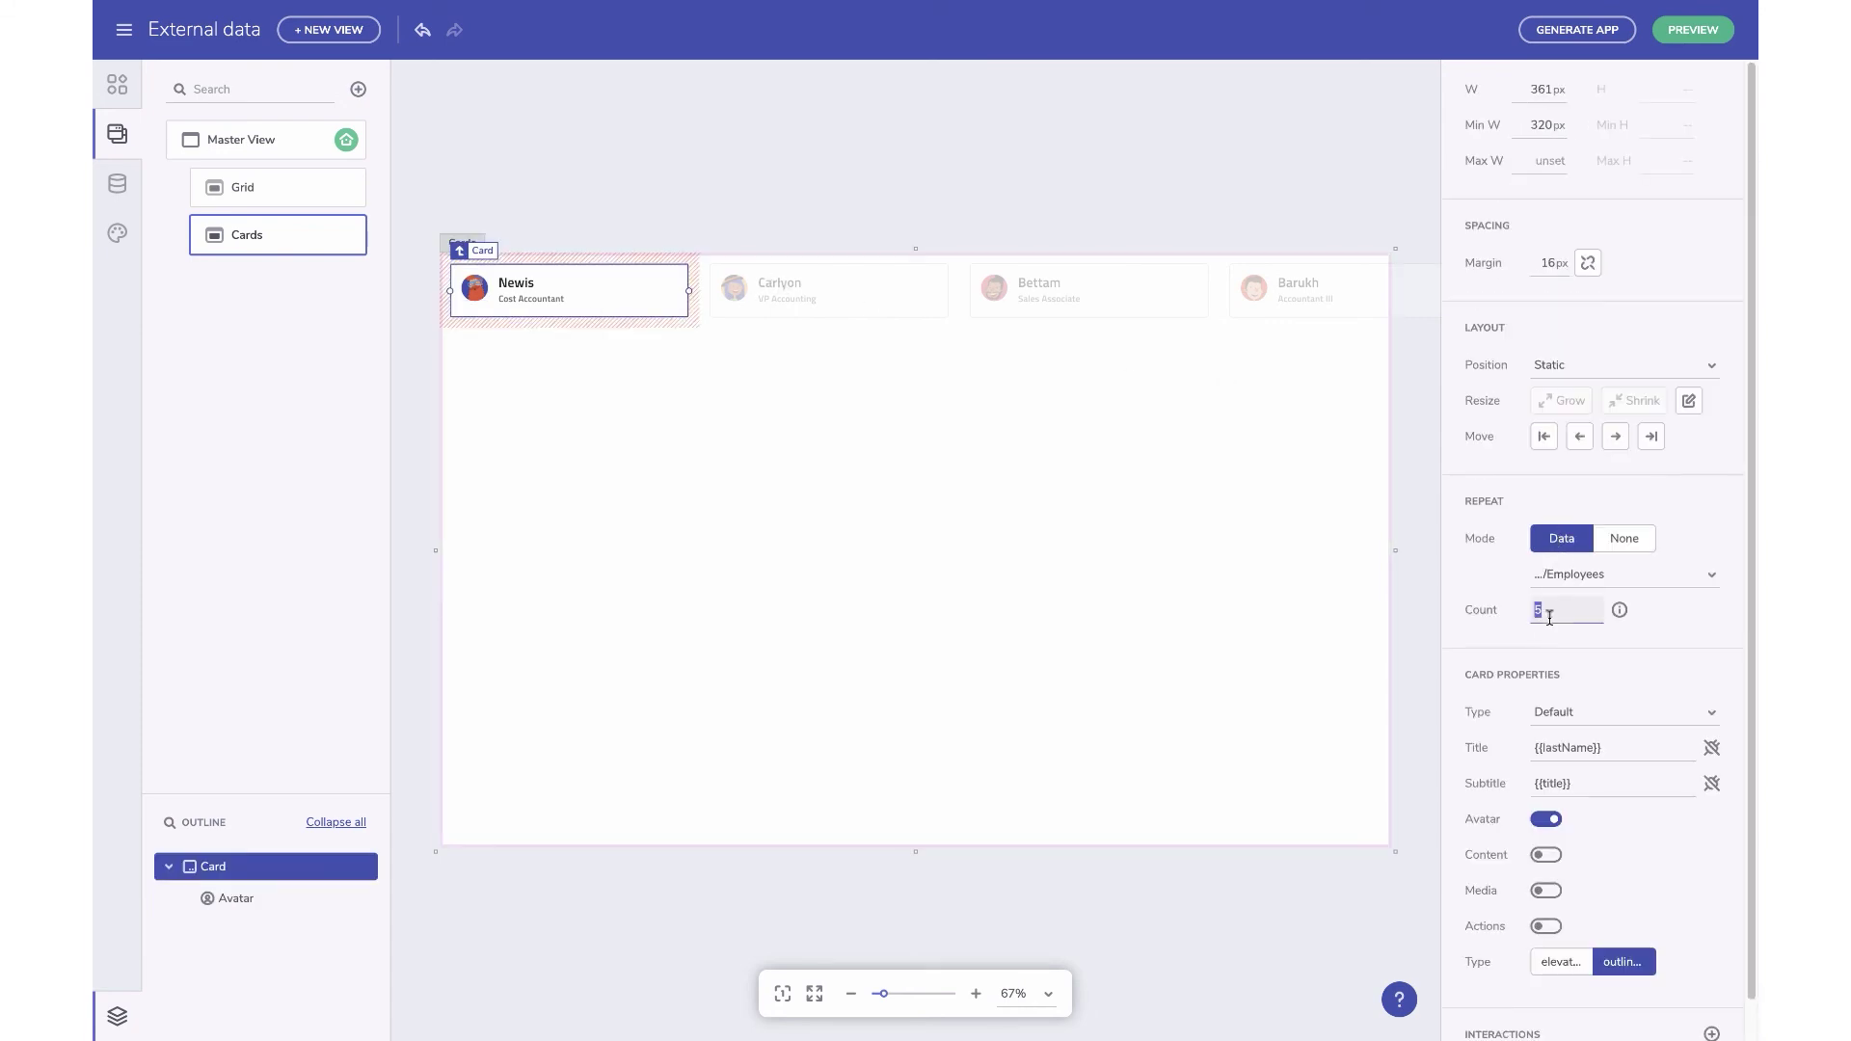
pyautogui.click(1237, 472)
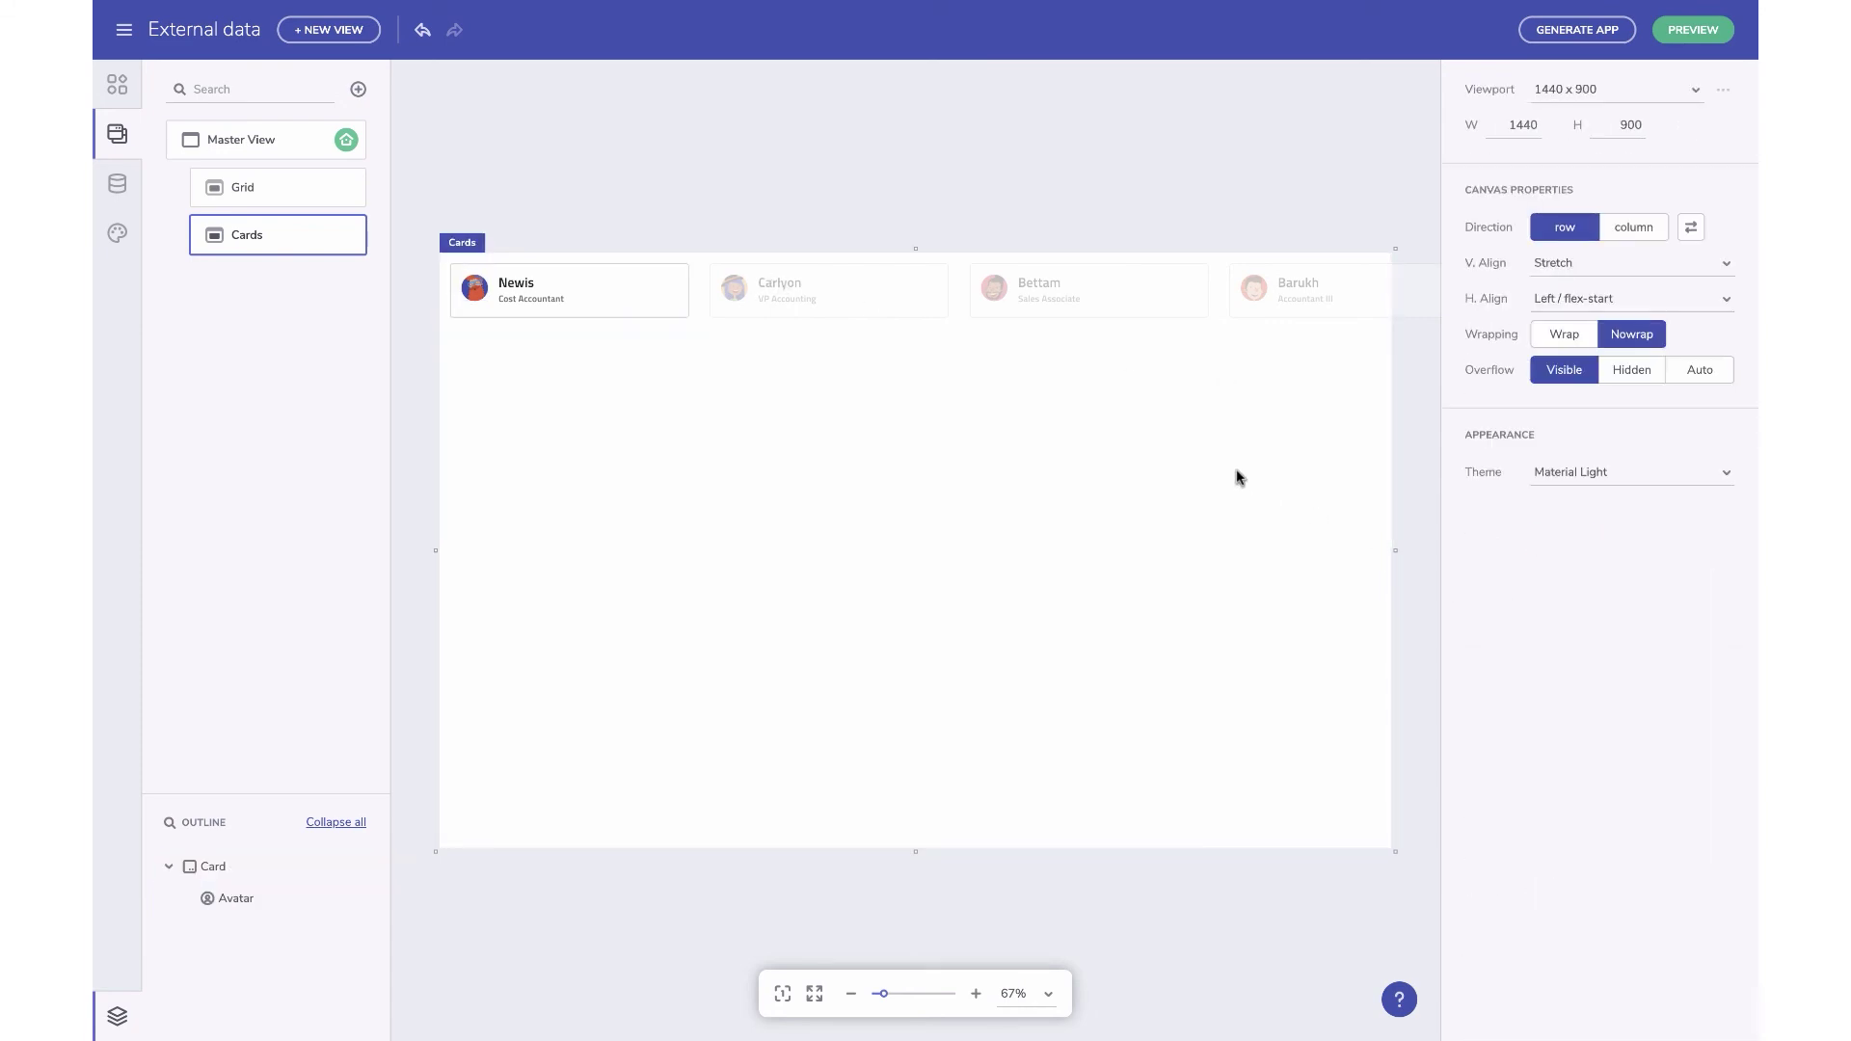
pyautogui.click(1564, 333)
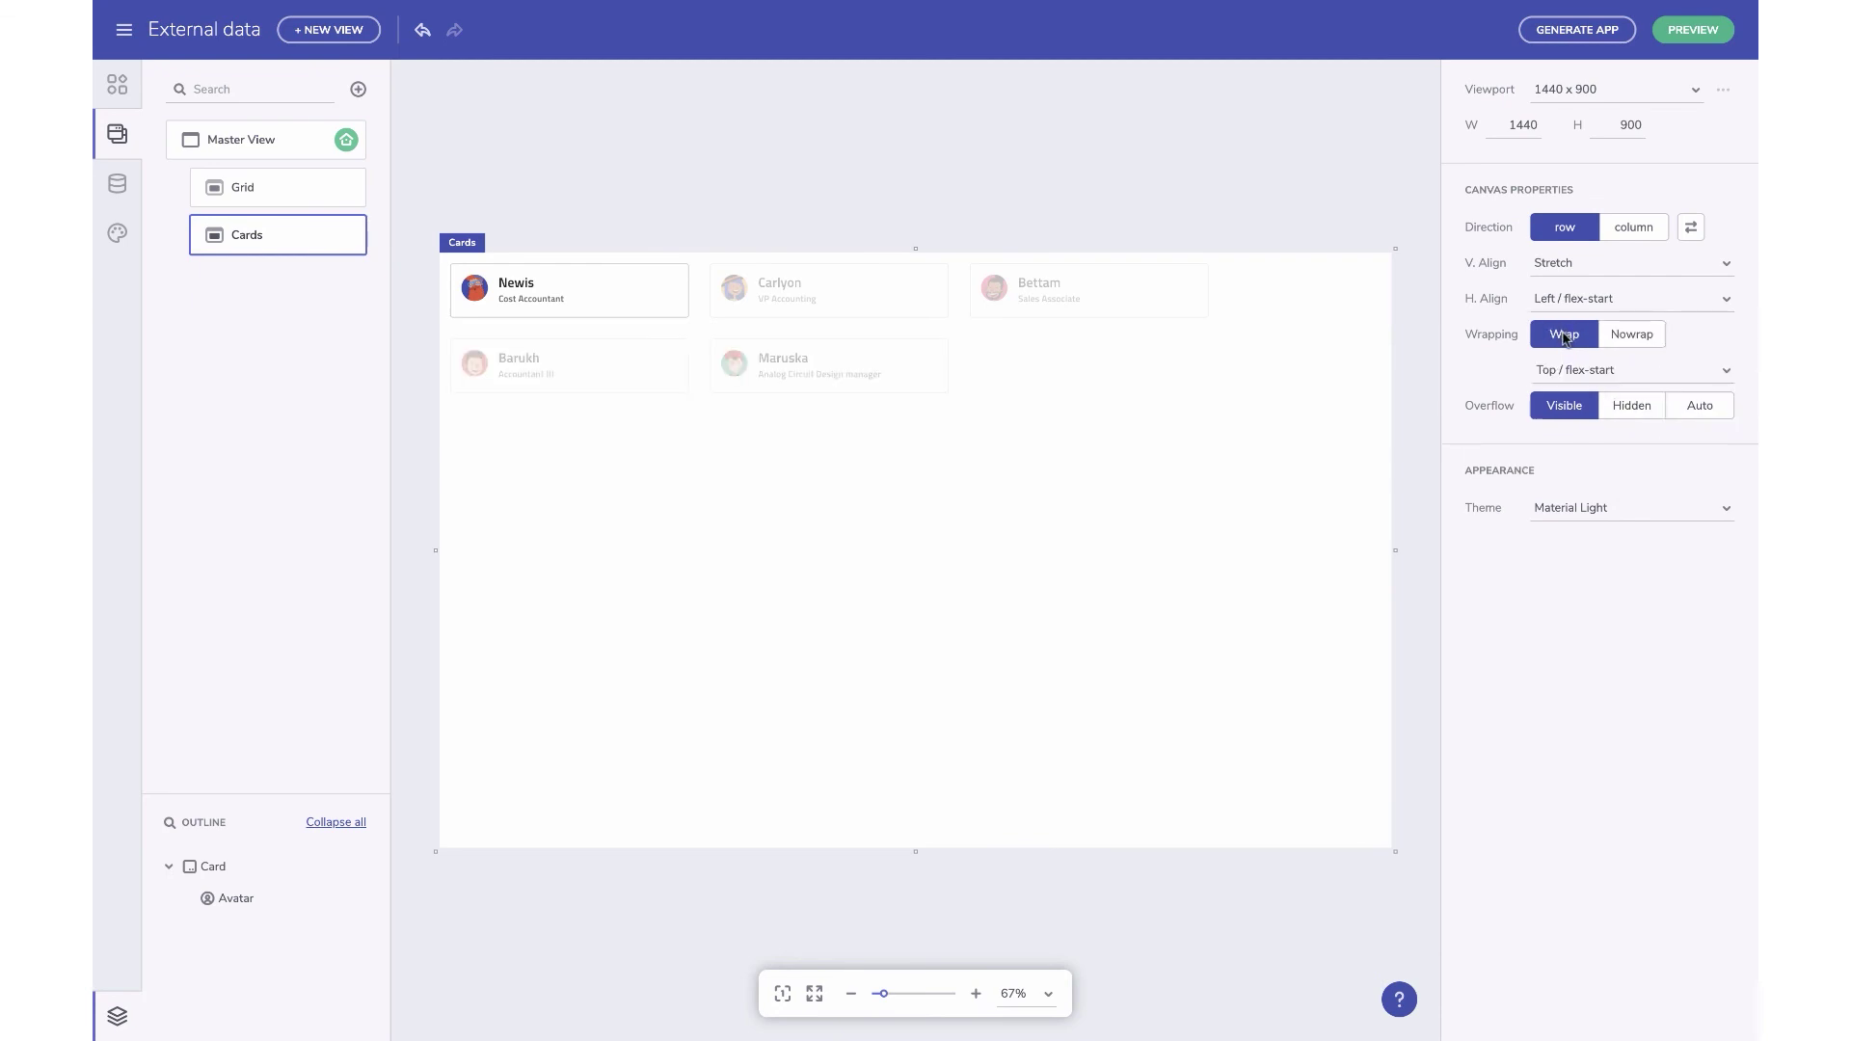
pyautogui.click(1704, 413)
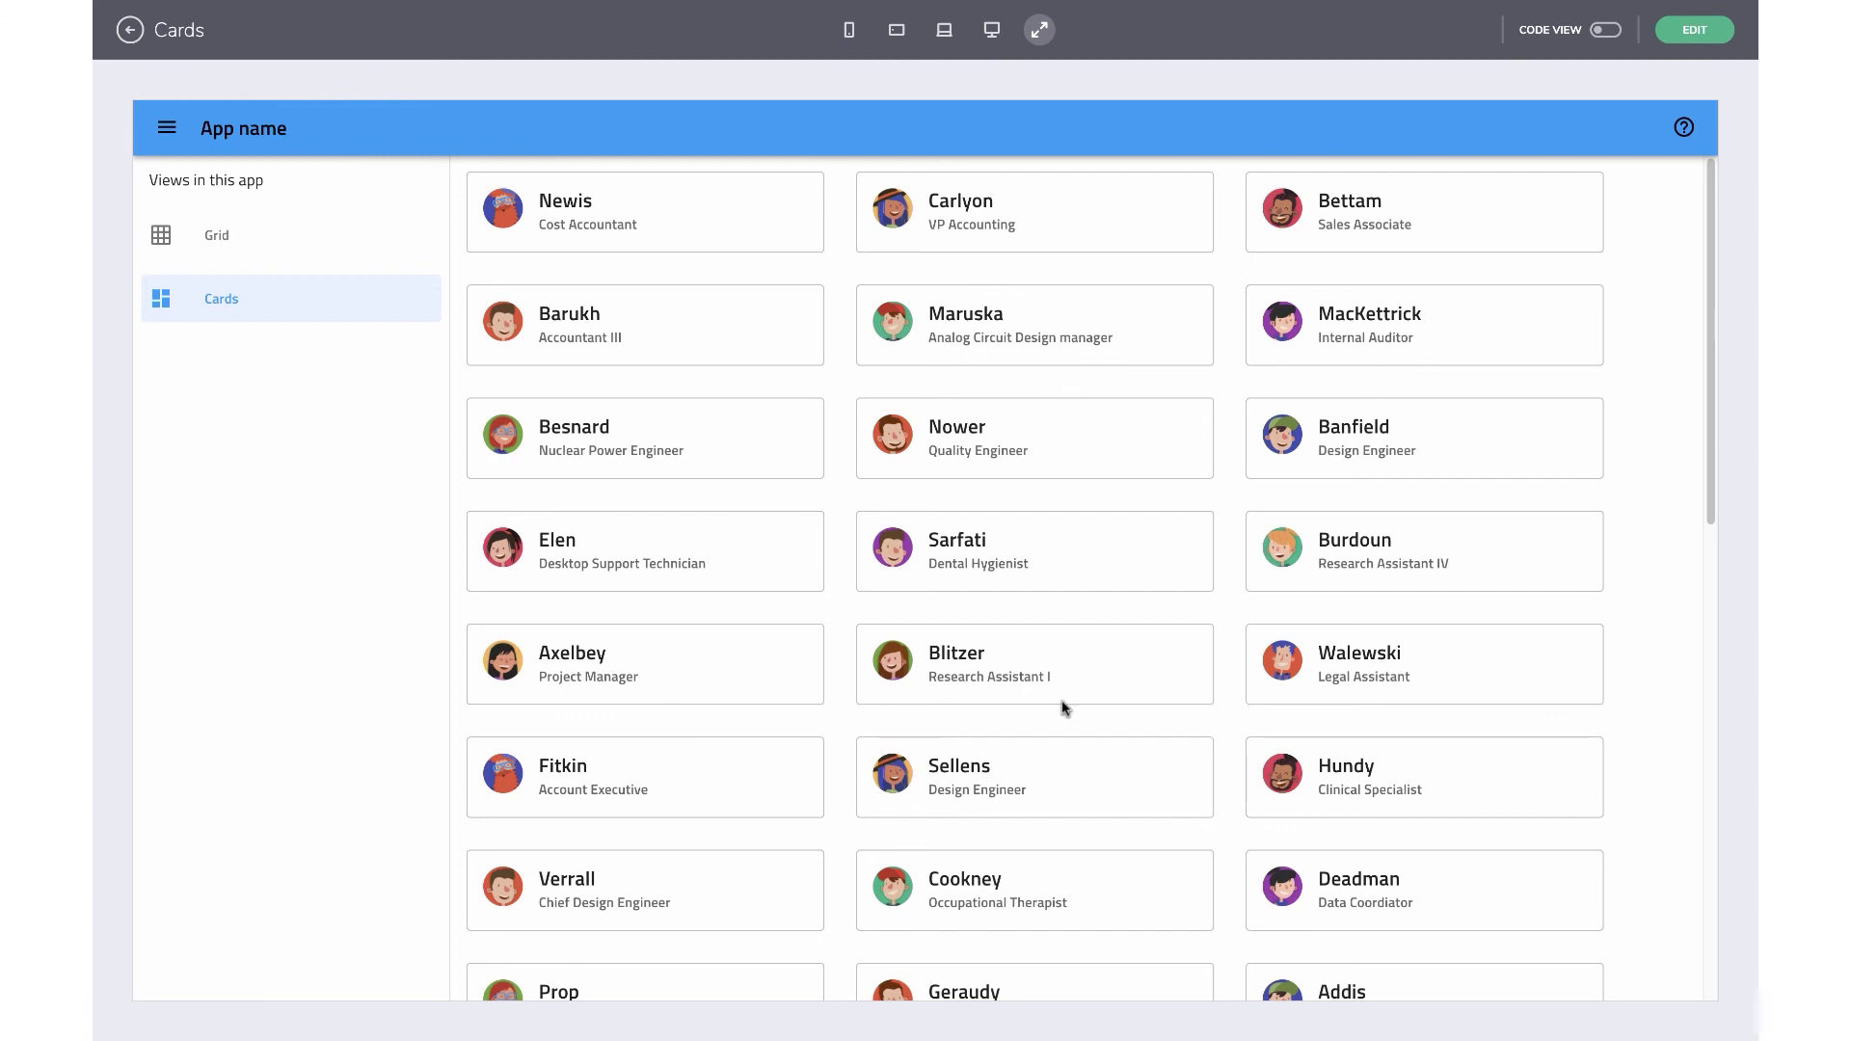
# - Scroll the previewed employee cards and inspect the ngFor loop over northwindEmployees in Code View
pyautogui.scroll(-5, 1064, 709)
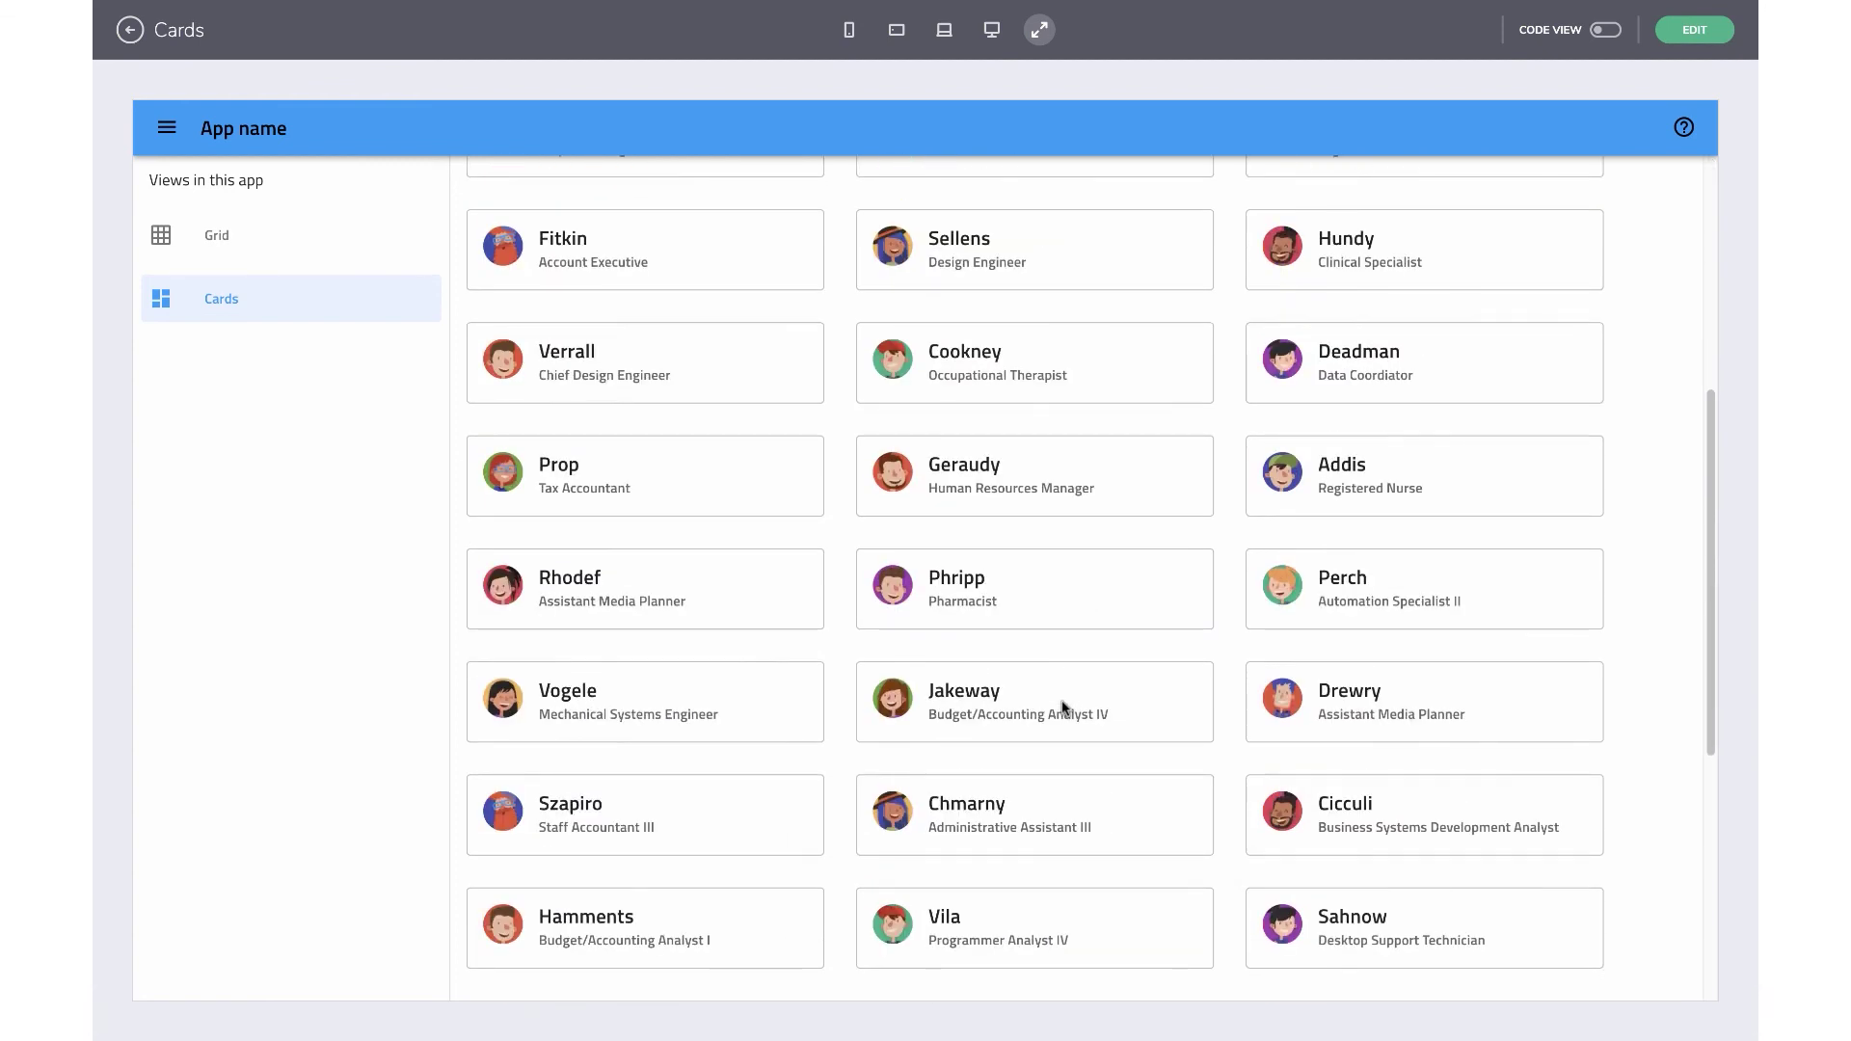
pyautogui.click(1606, 29)
pyautogui.moveTo(1222, 118); pyautogui.dragTo(1620, 120)
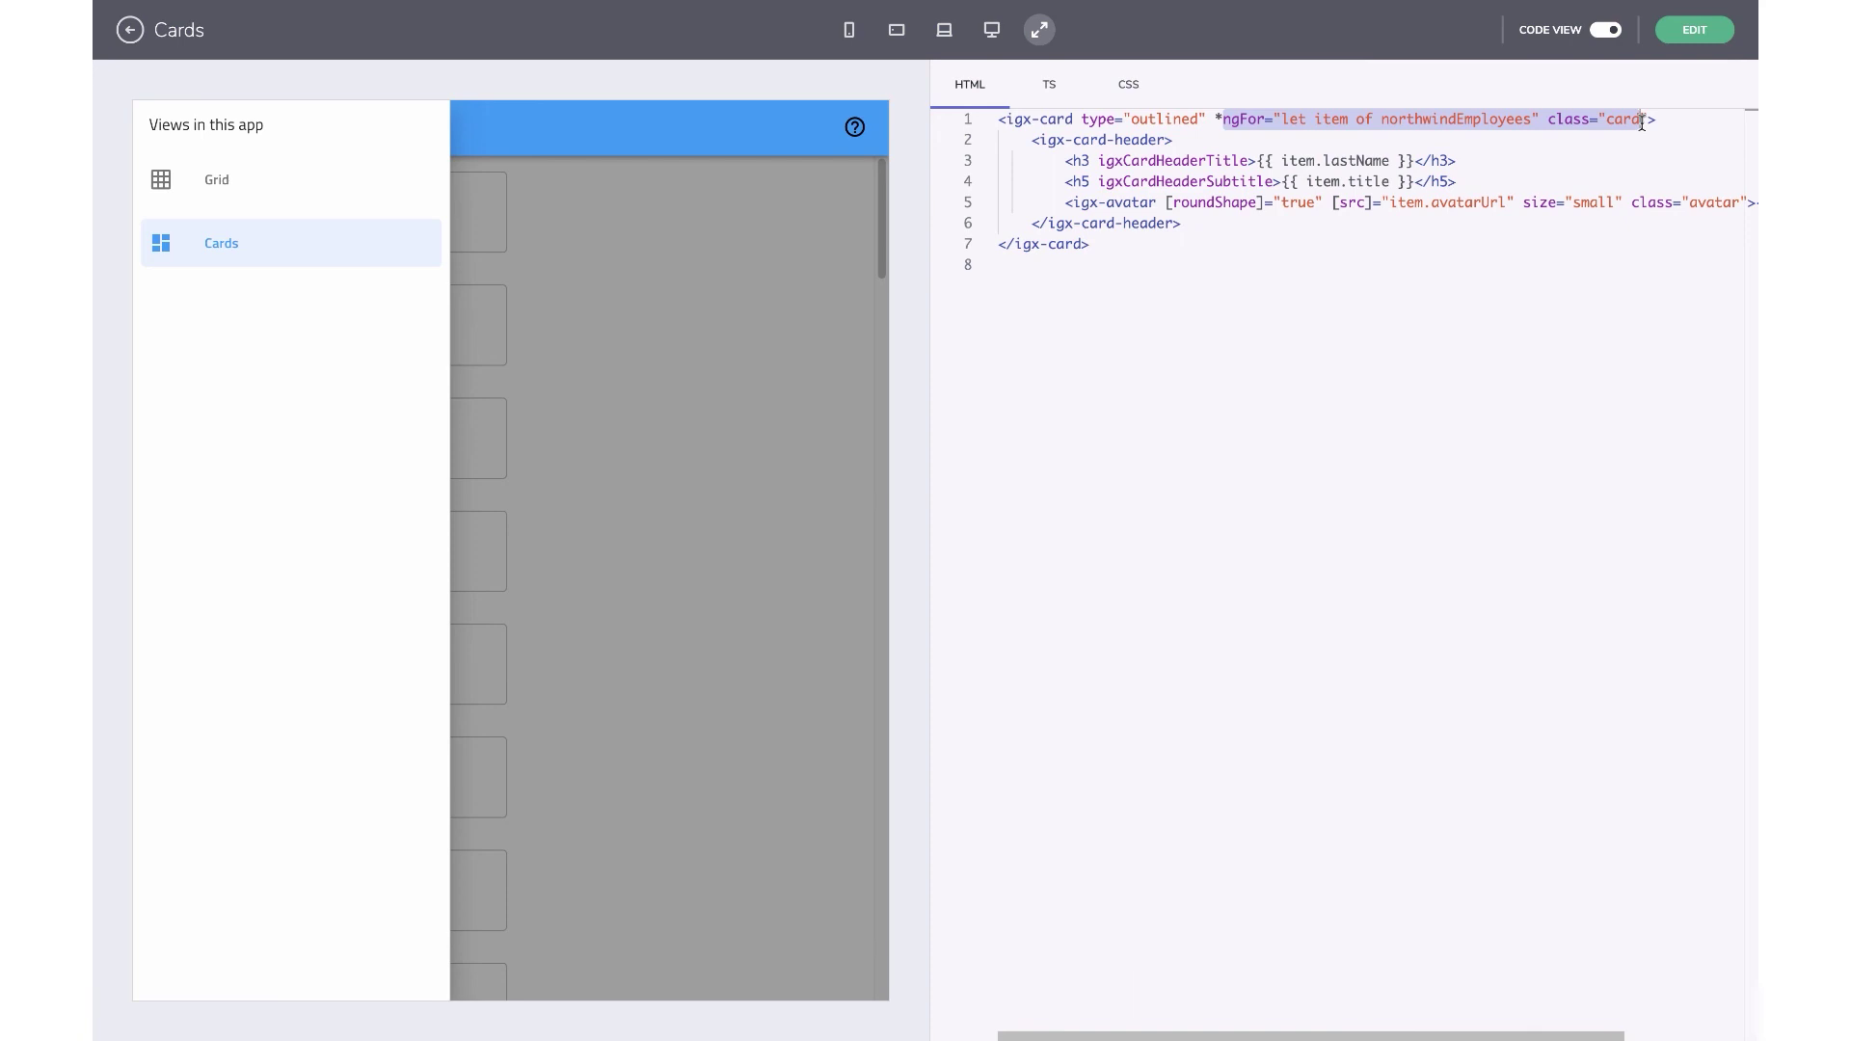
pyautogui.click(1609, 32)
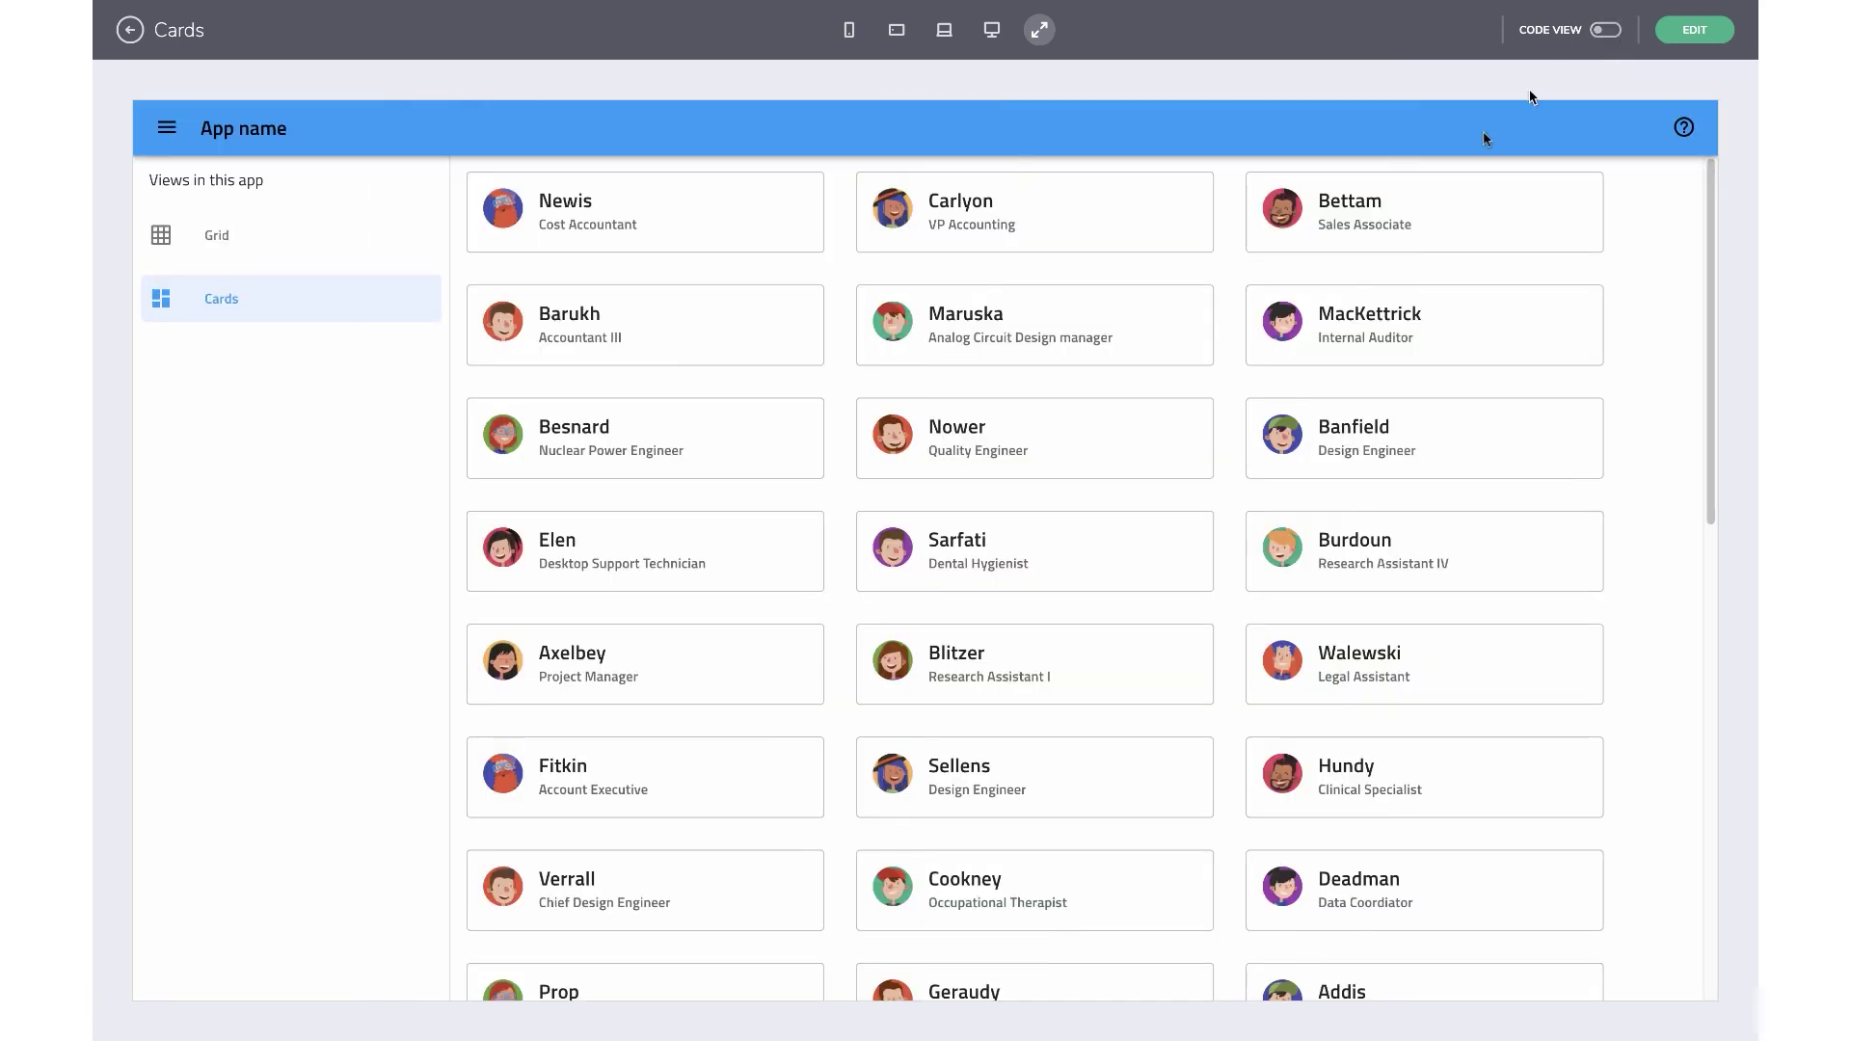